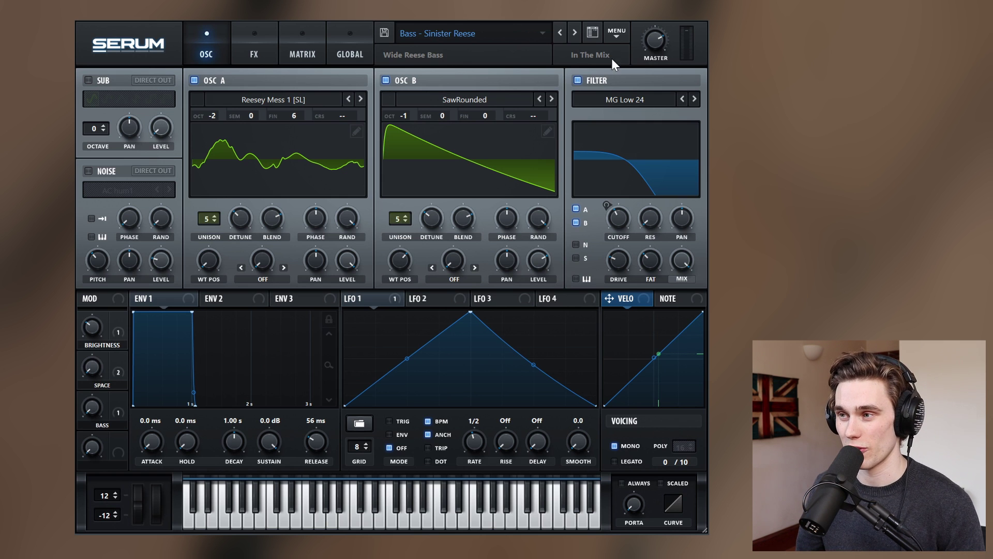
# - Start from an initialised preset and load the Reesey Mess 1 [SL] wavetable into oscillator A at octave -2
pyautogui.click(617, 32)
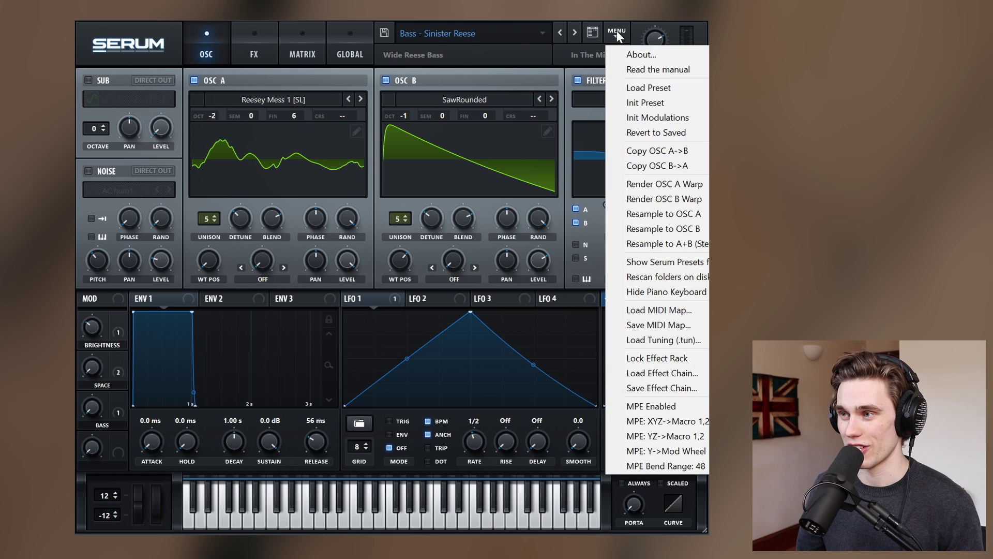
pyautogui.click(644, 102)
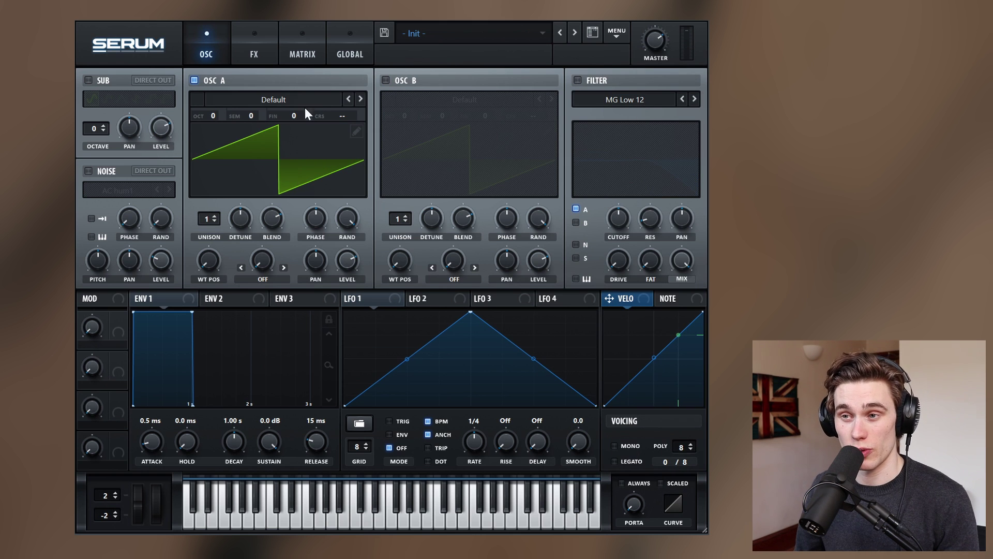
pyautogui.click(269, 100)
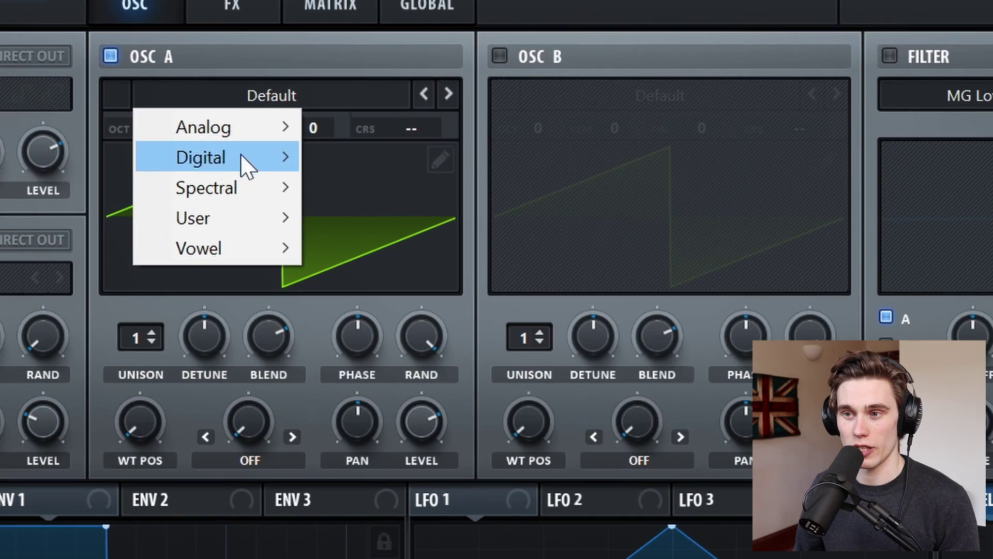
pyautogui.moveTo(233, 187)
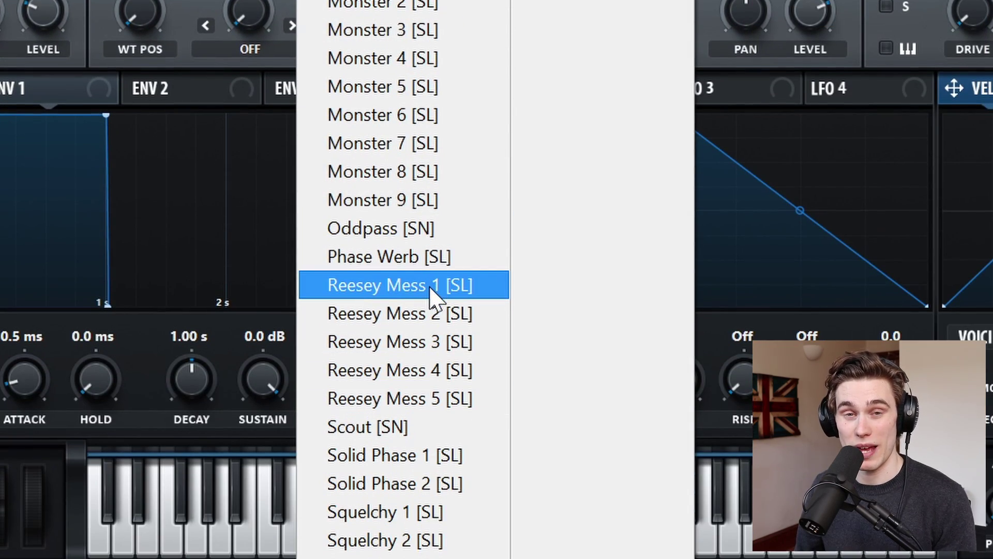
pyautogui.click(431, 289)
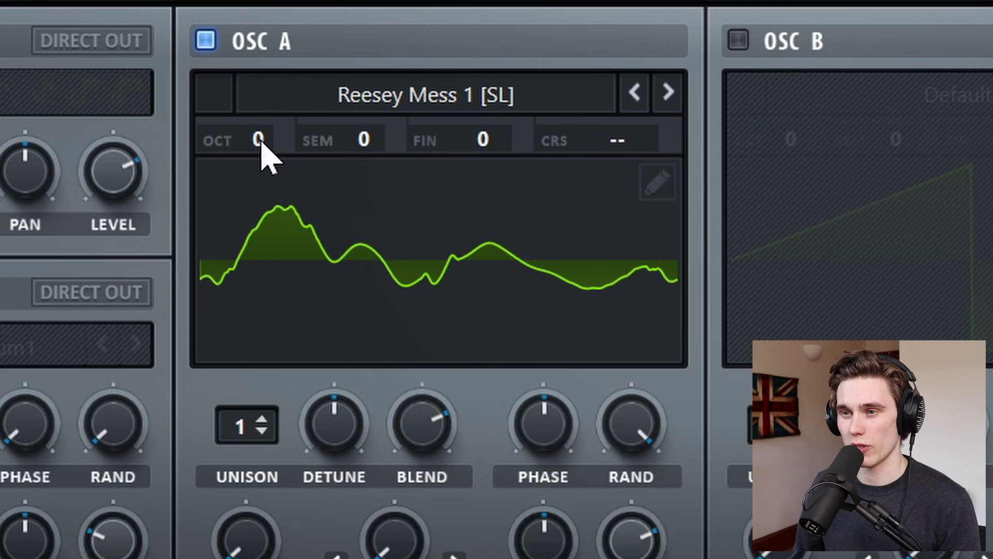
pyautogui.moveTo(260, 141); pyautogui.dragTo(257, 242)
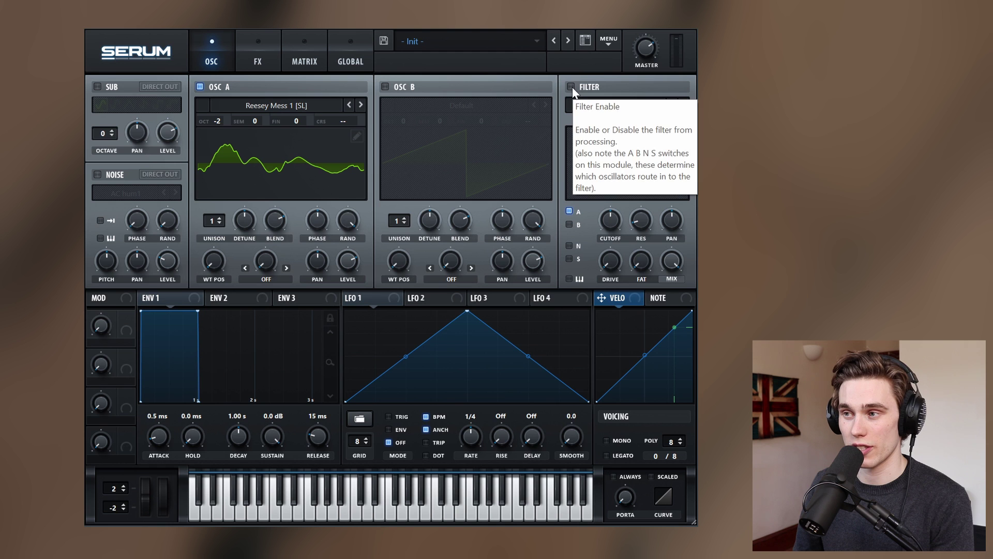
# - Enable the filter as an MG Low 24 and lower its cutoff slightly
pyautogui.click(572, 86)
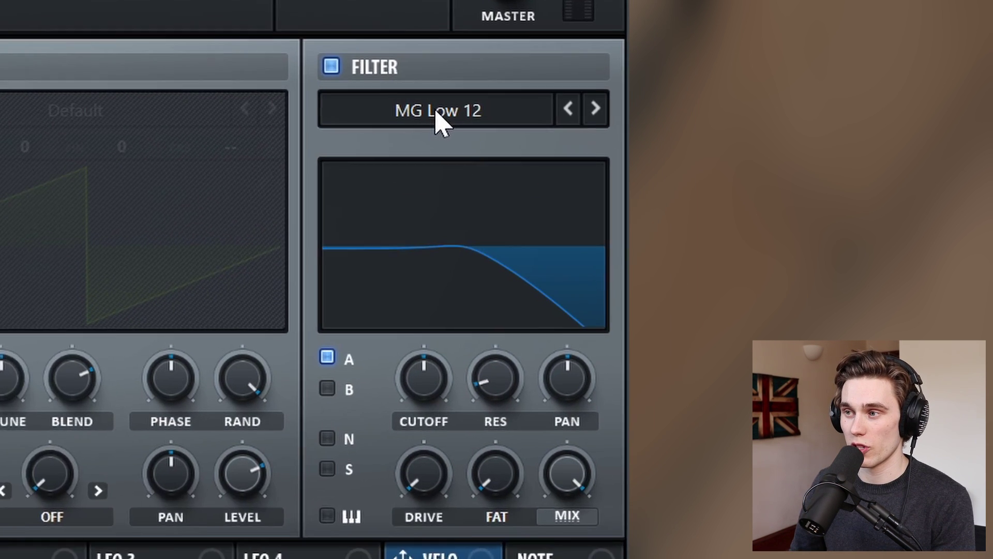
pyautogui.click(616, 106)
pyautogui.moveTo(411, 155)
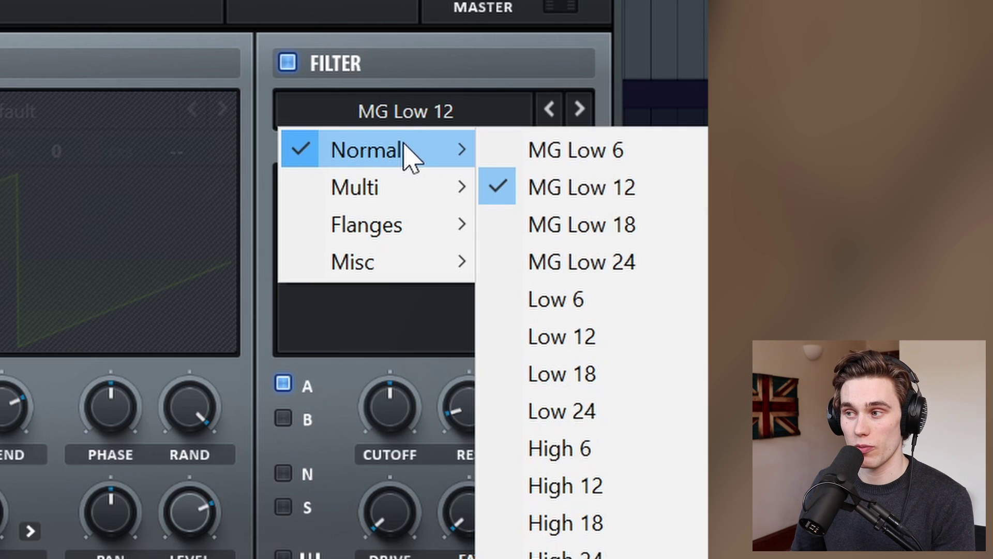
pyautogui.click(591, 274)
pyautogui.moveTo(402, 408)
pyautogui.mouseDown()
pyautogui.moveTo(401, 399)
pyautogui.moveTo(391, 425)
pyautogui.mouseUp()
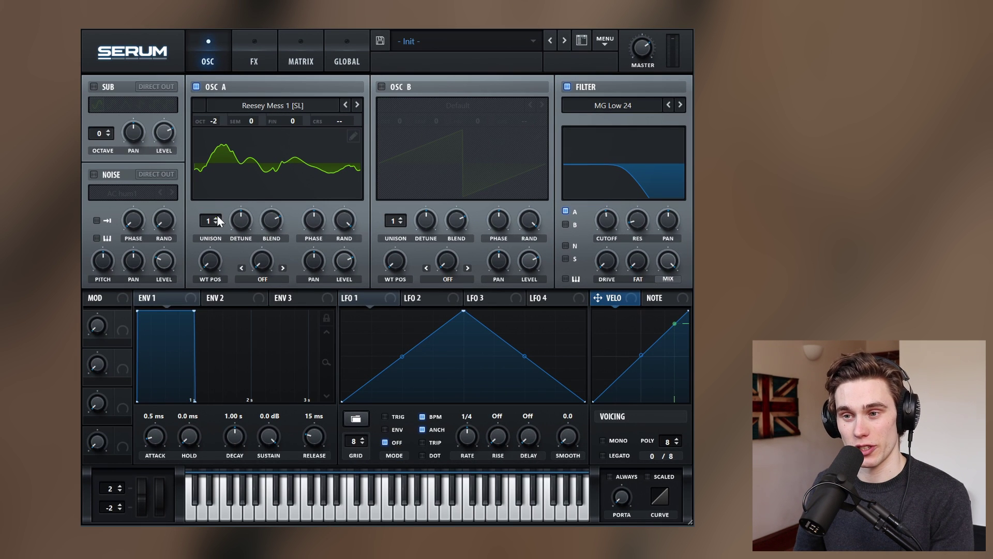
# - Give oscillator A 5 unison voices with reduced detune and a fine tuning of 6 cents
pyautogui.moveTo(217, 221)
pyautogui.mouseDown()
pyautogui.moveTo(206, 222)
pyautogui.moveTo(224, 195)
pyautogui.moveTo(209, 219)
pyautogui.mouseUp()
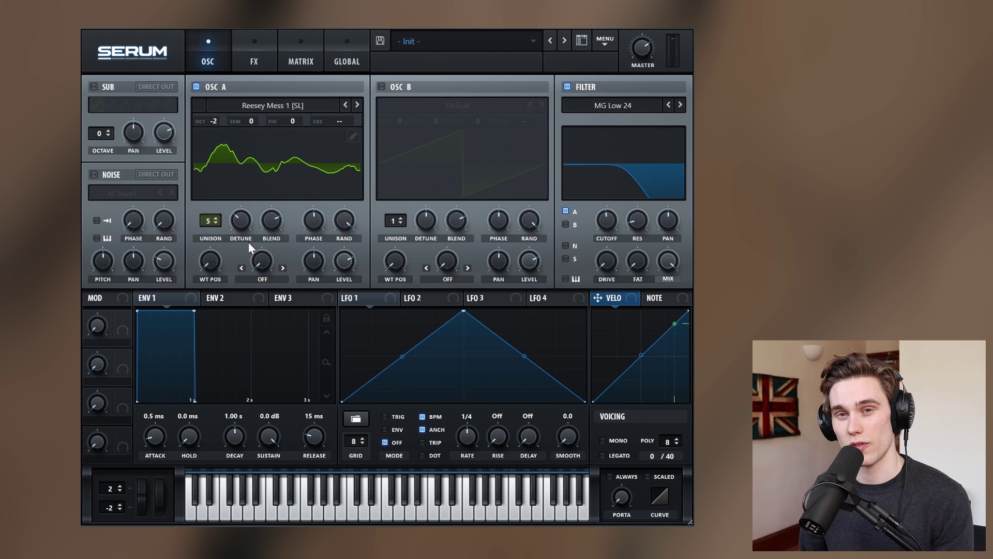
pyautogui.moveTo(241, 220)
pyautogui.mouseDown()
pyautogui.moveTo(239, 229)
pyautogui.moveTo(240, 220)
pyautogui.mouseUp()
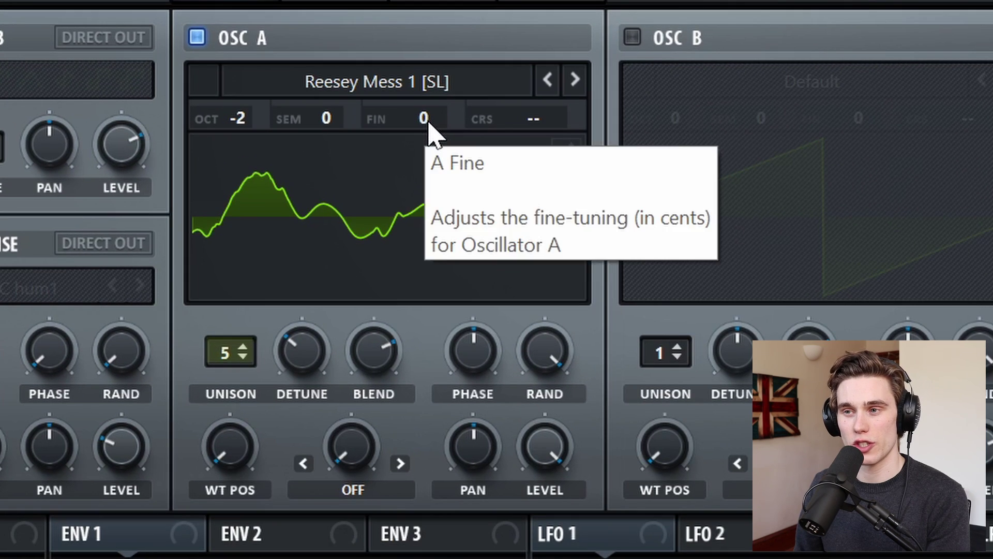
pyautogui.moveTo(295, 122); pyautogui.dragTo(298, 119)
pyautogui.moveTo(435, 115); pyautogui.dragTo(434, 116)
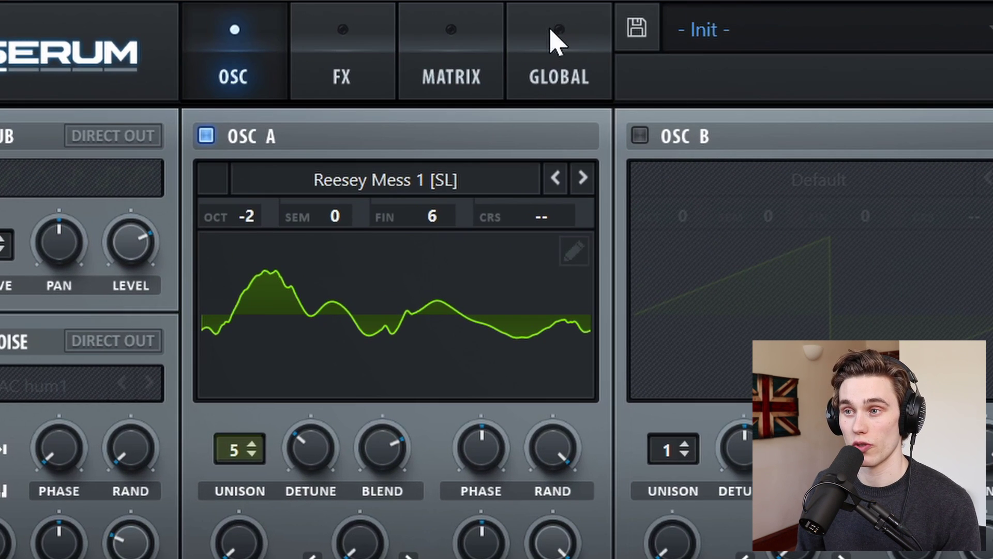
# - Set the oscillator oversampling quality to 4X in the global settings and return to the oscillator view
pyautogui.click(545, 70)
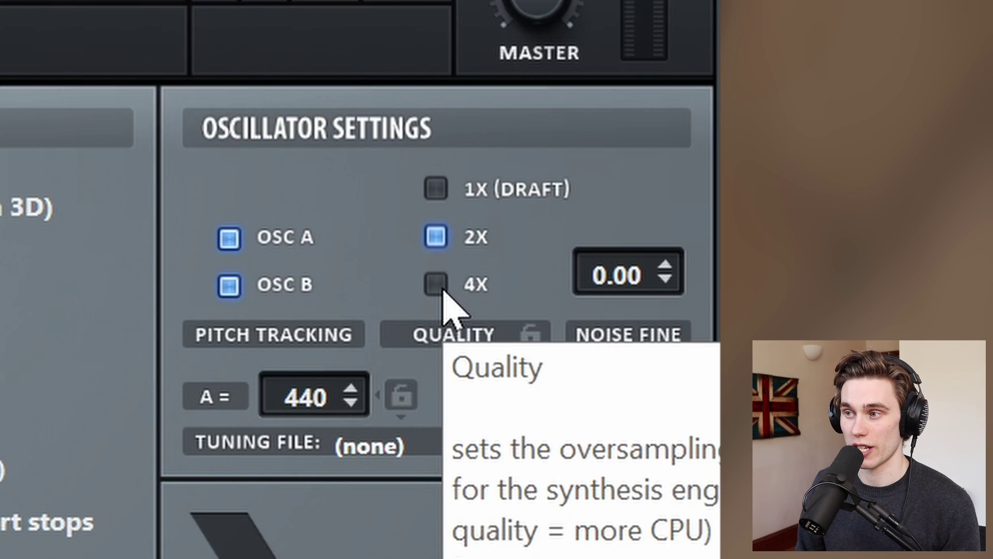
pyautogui.click(594, 224)
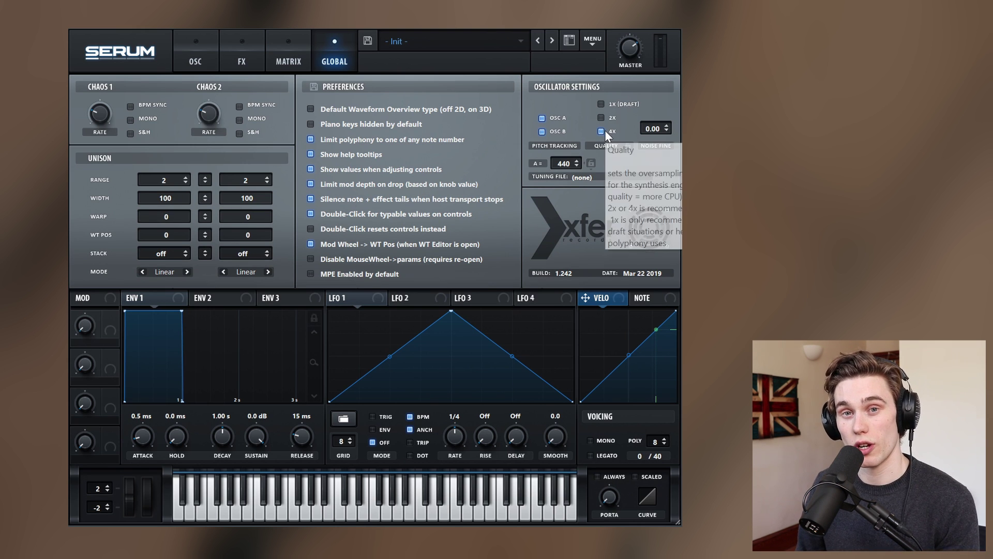
pyautogui.click(205, 61)
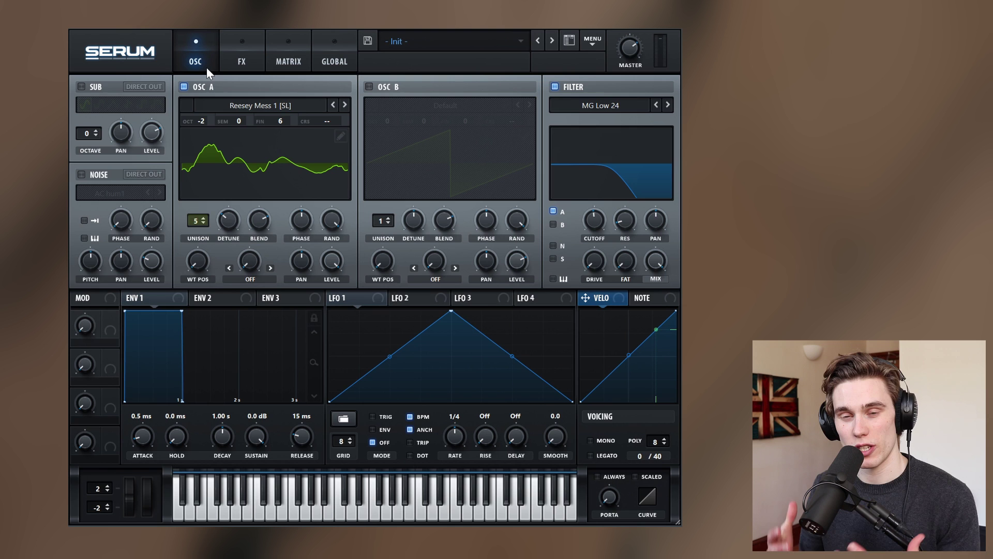
# - Enable oscillator B with the analog SawRounded wavetable and route it through the filter
pyautogui.click(369, 86)
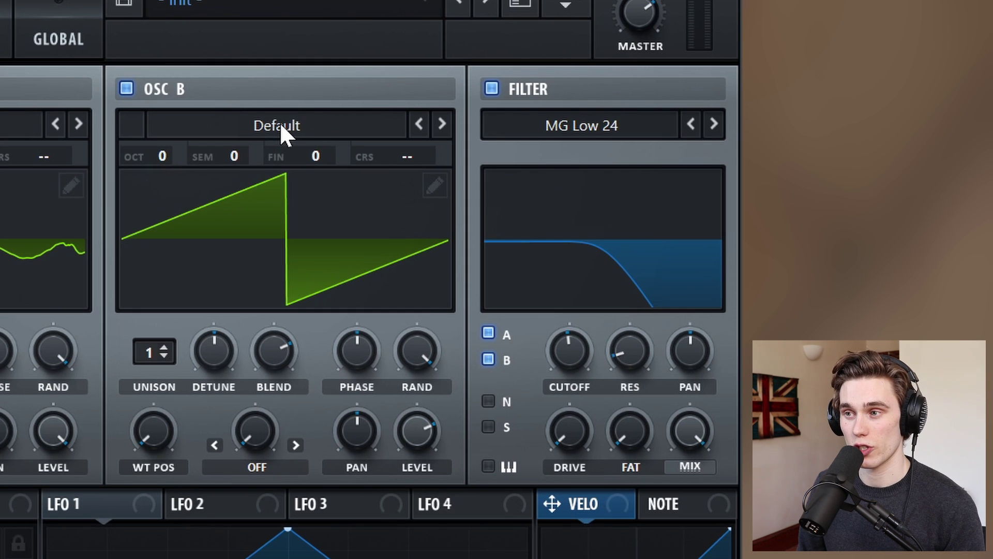
pyautogui.click(280, 124)
pyautogui.moveTo(250, 155)
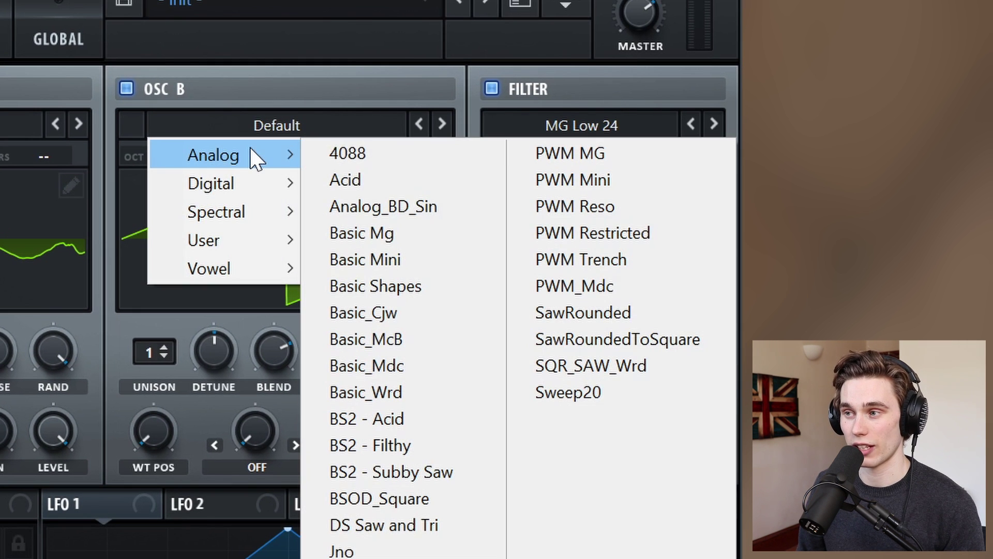
pyautogui.click(603, 312)
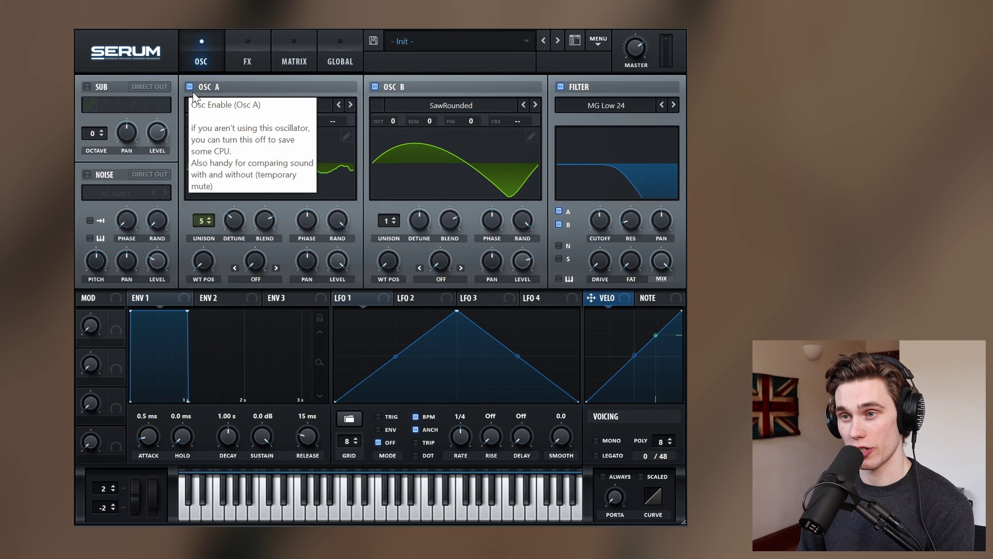
# - With oscillator A muted, set oscillator B to octave -1 and raise its wavetable position to a sharper saw shape
pyautogui.click(189, 87)
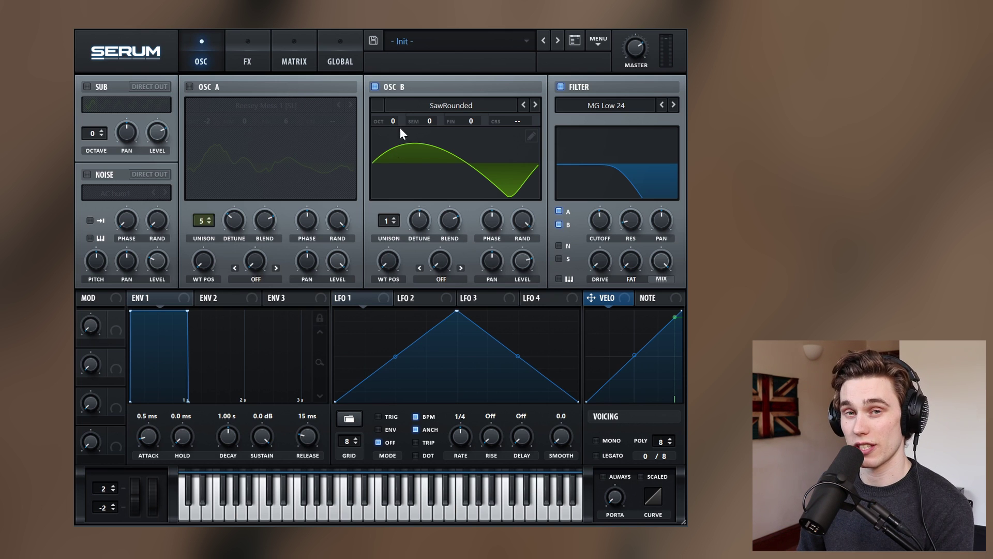
pyautogui.moveTo(396, 119); pyautogui.dragTo(392, 125)
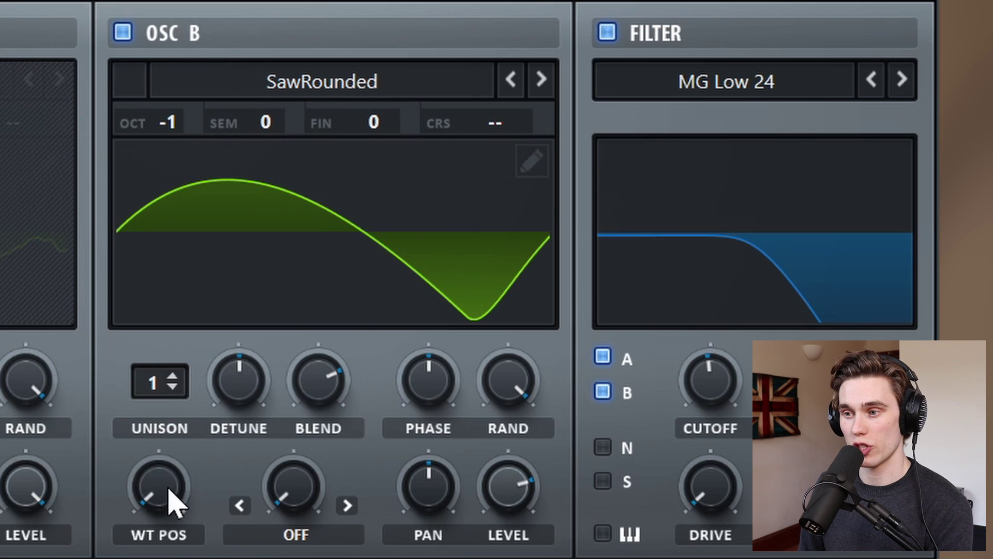
pyautogui.moveTo(173, 507); pyautogui.dragTo(172, 461)
pyautogui.moveTo(192, 385); pyautogui.dragTo(206, 345)
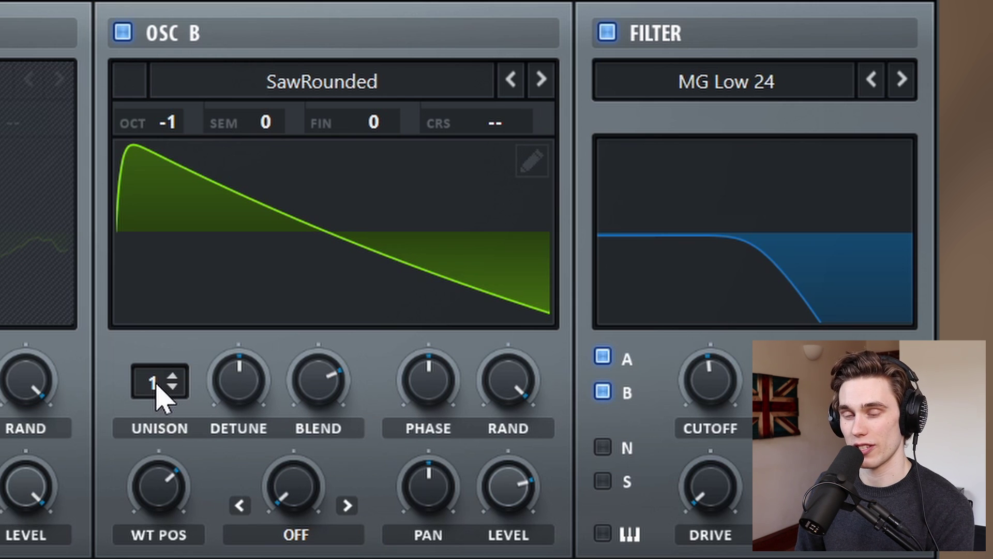
# - Give oscillator B 5 unison voices with reduced detune, and switch oscillator A back on
pyautogui.moveTo(157, 382); pyautogui.dragTo(188, 295)
pyautogui.moveTo(254, 385); pyautogui.dragTo(211, 397)
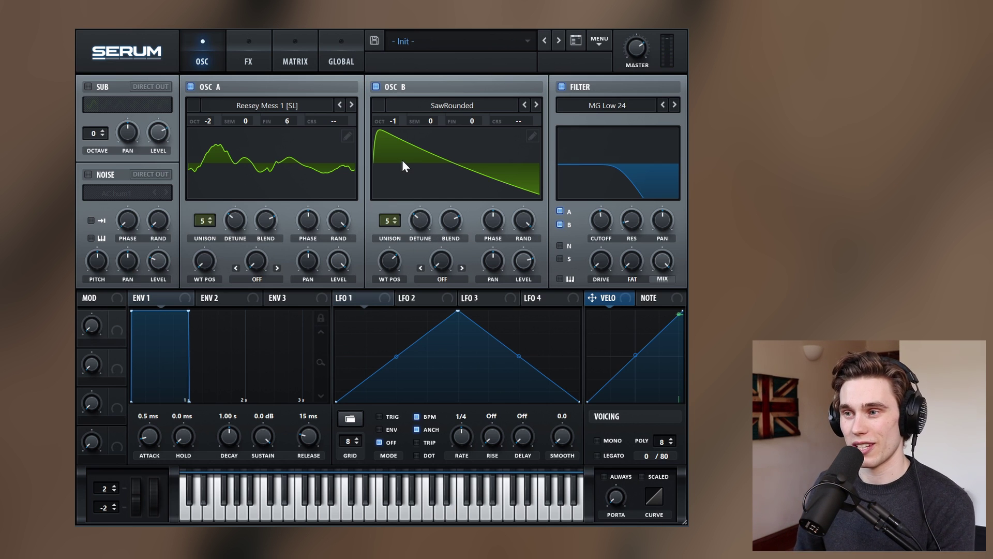
# - Try oscillator B at octave -2 while playing, and return it to octave -1
pyautogui.click(396, 124)
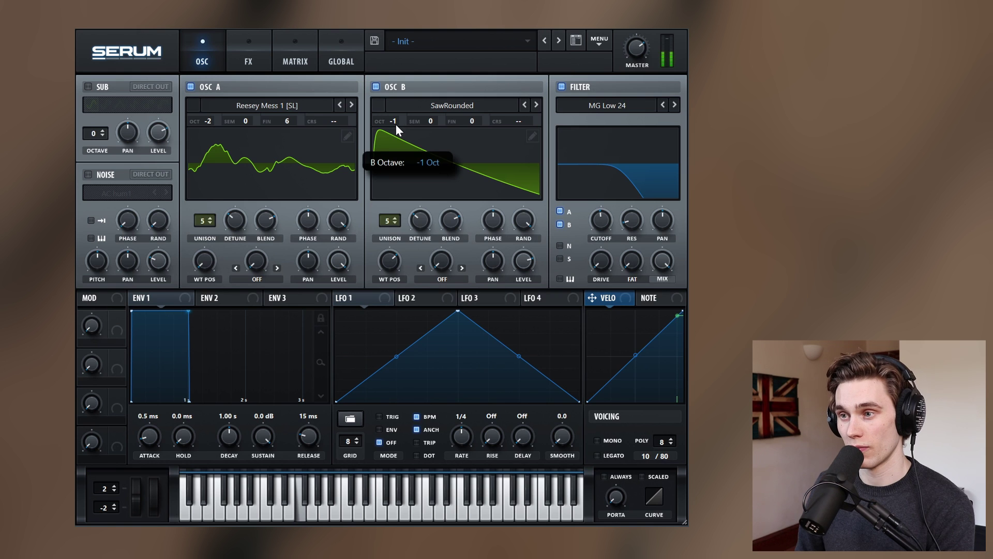
pyautogui.moveTo(395, 132); pyautogui.dragTo(395, 177)
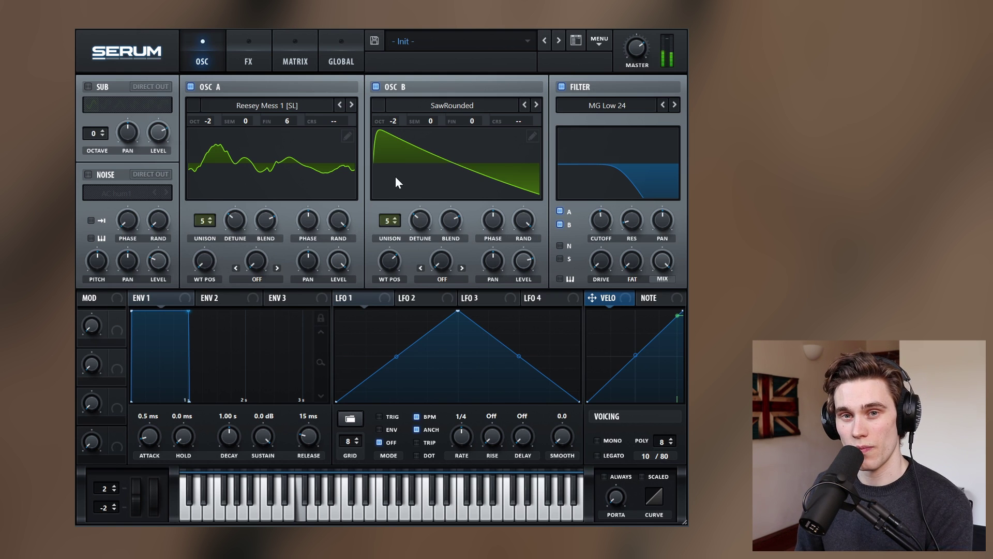
pyautogui.moveTo(392, 127); pyautogui.dragTo(399, 114)
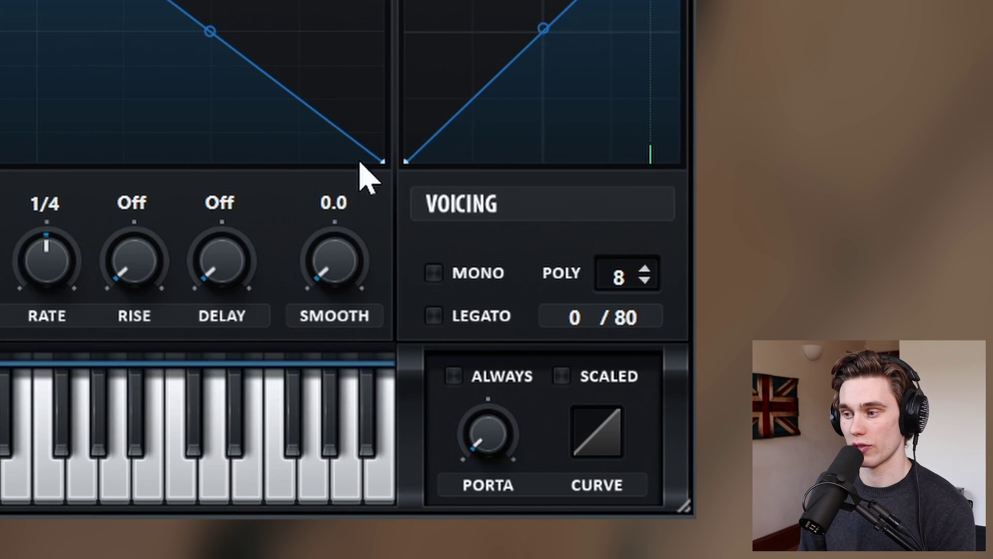
# - Enable Mono voicing and audition the portamento at raised settings and at zero
pyautogui.click(434, 274)
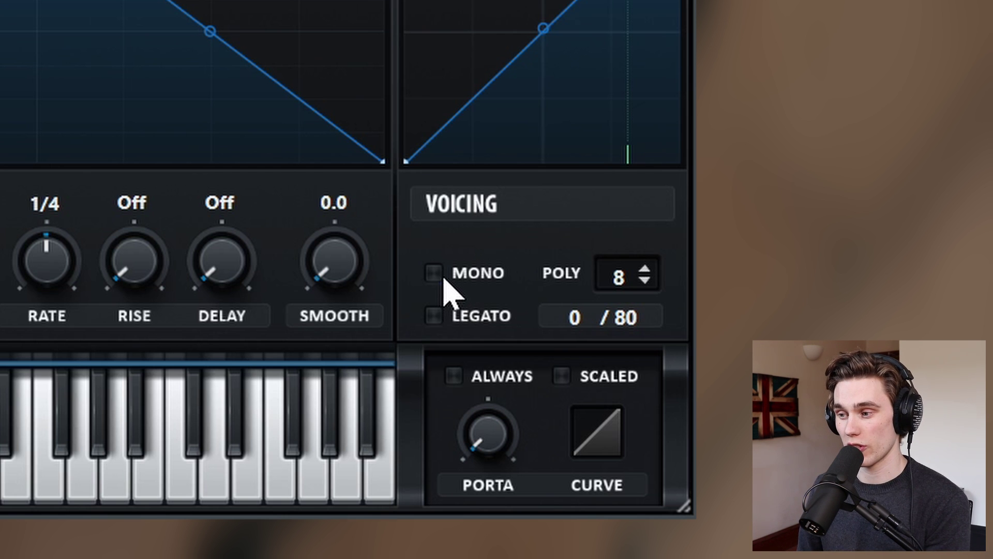
pyautogui.click(443, 281)
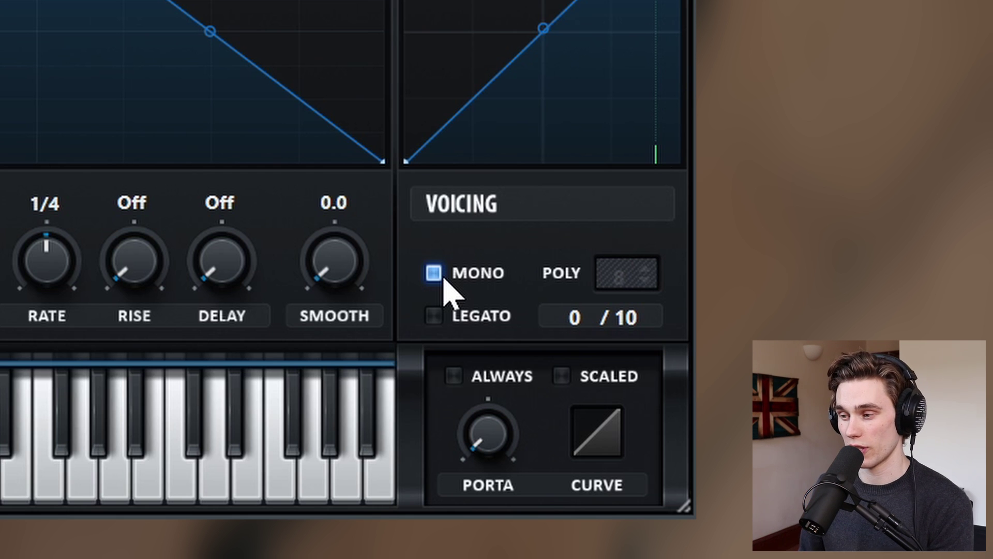
pyautogui.moveTo(506, 453); pyautogui.dragTo(525, 339)
pyautogui.moveTo(492, 433); pyautogui.dragTo(510, 421)
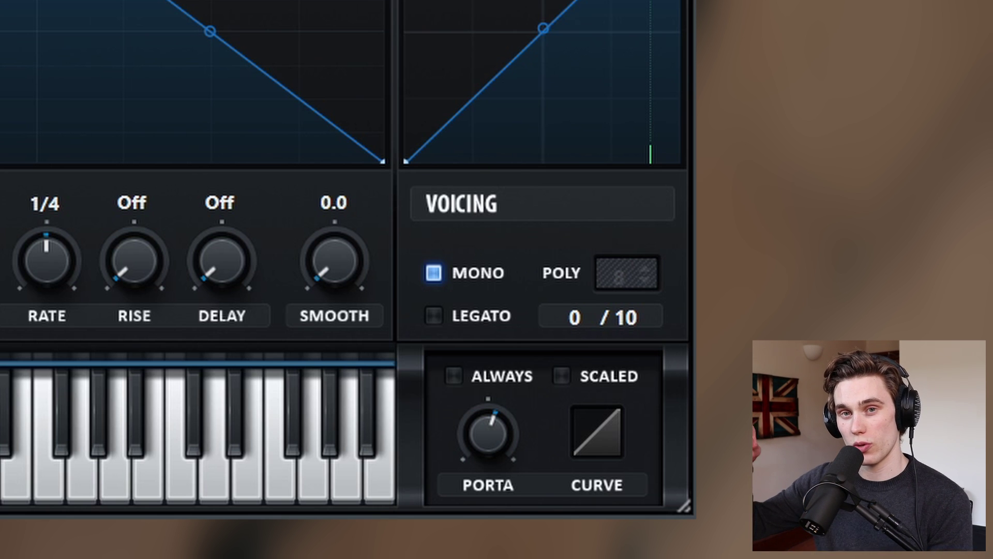
pyautogui.moveTo(491, 428); pyautogui.dragTo(491, 489)
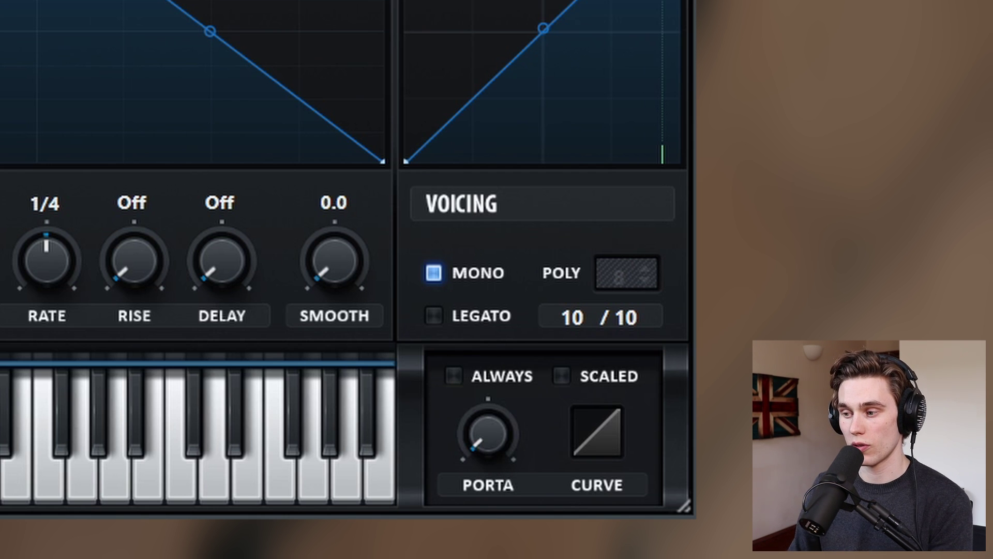
pyautogui.moveTo(488, 439); pyautogui.dragTo(539, 326)
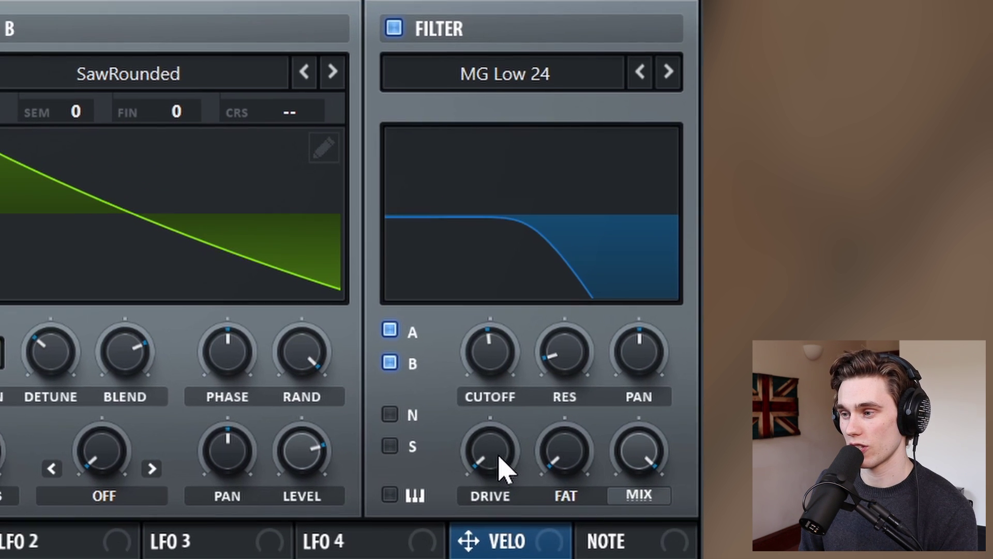
# - Raise the filter's drive to about a third and increase its fat amount
pyautogui.moveTo(499, 457); pyautogui.dragTo(500, 389)
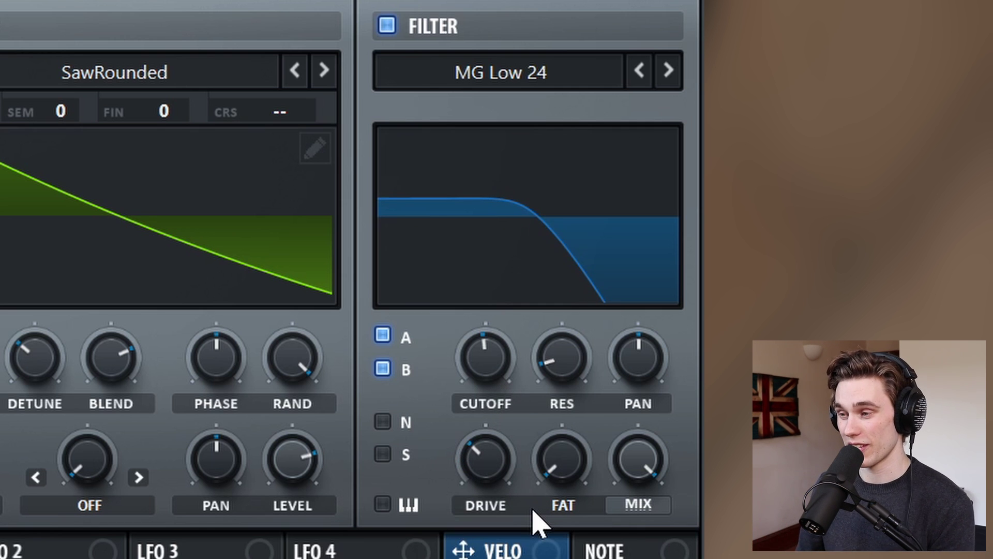
pyautogui.moveTo(564, 472); pyautogui.dragTo(575, 414)
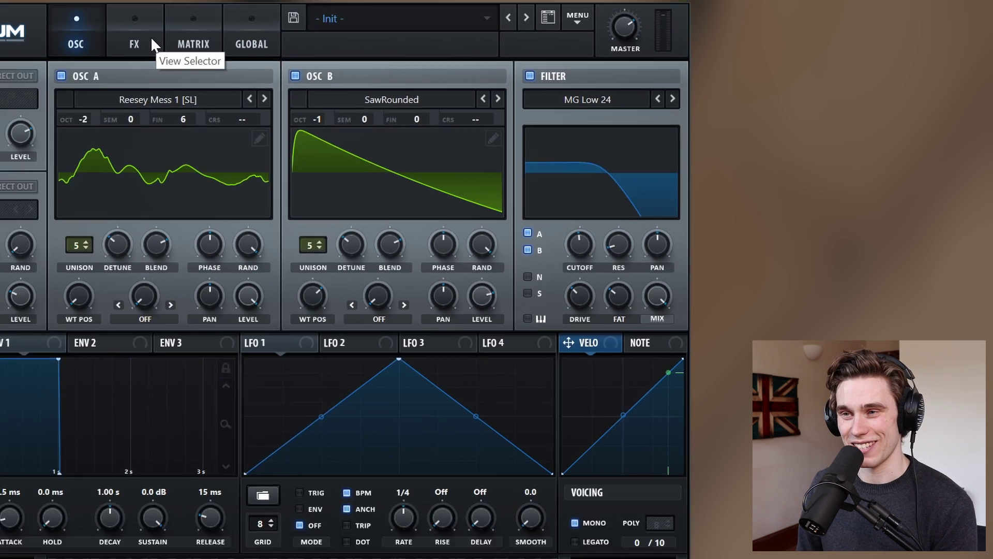
# - Add a distortion effect to the effects rack and set its type to Asym
pyautogui.click(149, 38)
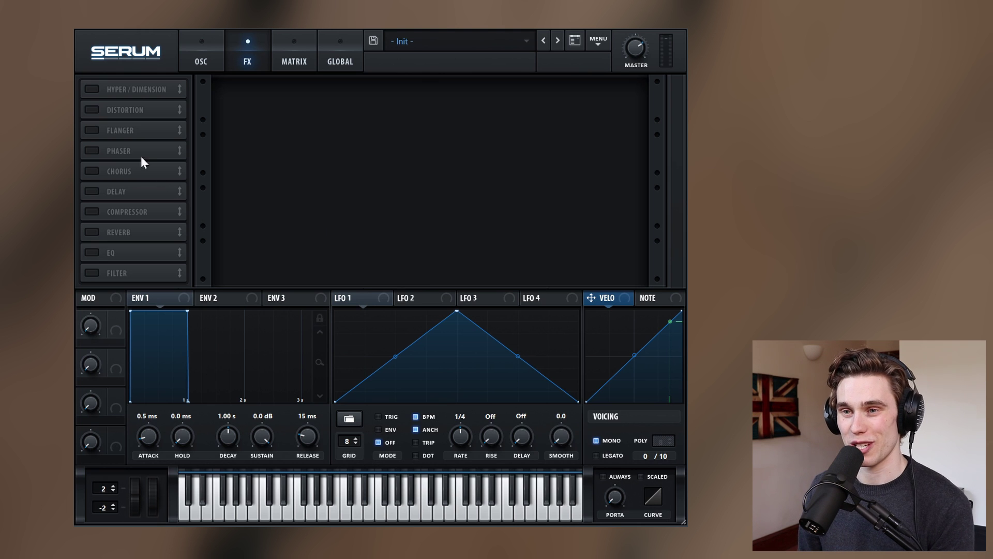
pyautogui.click(93, 110)
pyautogui.click(302, 106)
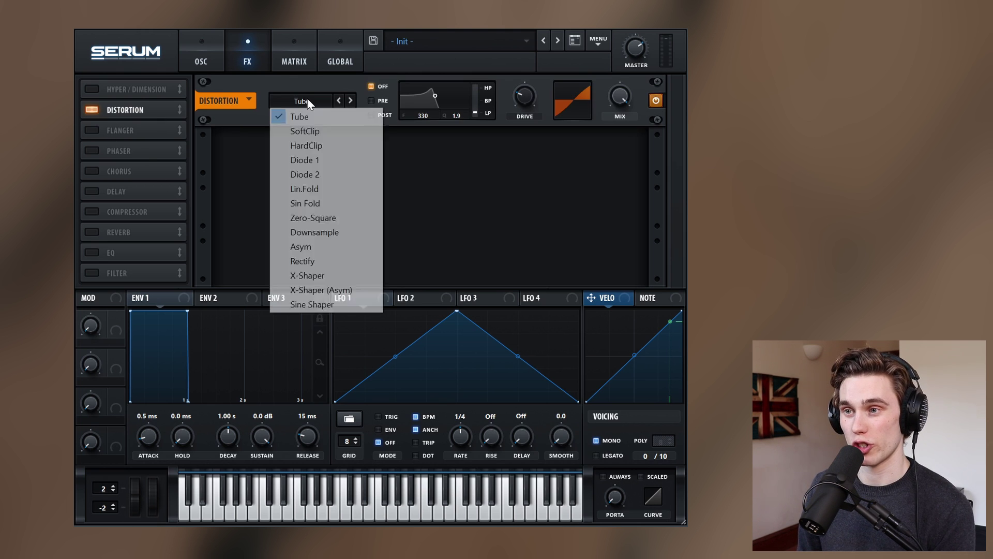
pyautogui.click(328, 246)
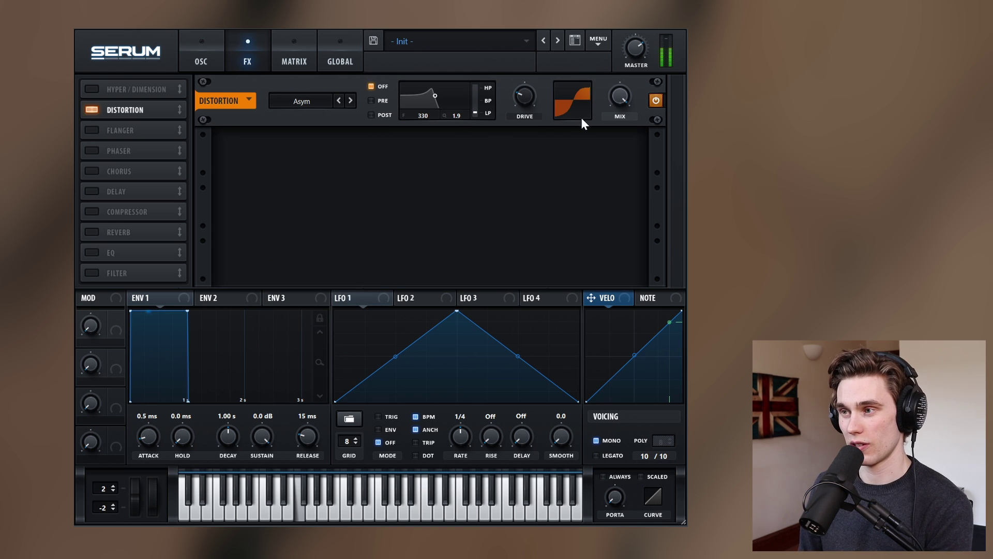
# - Lower the distortion's mix to about a quarter with slightly more drive, and add an EQ to the effects rack
pyautogui.moveTo(619, 94); pyautogui.dragTo(602, 139)
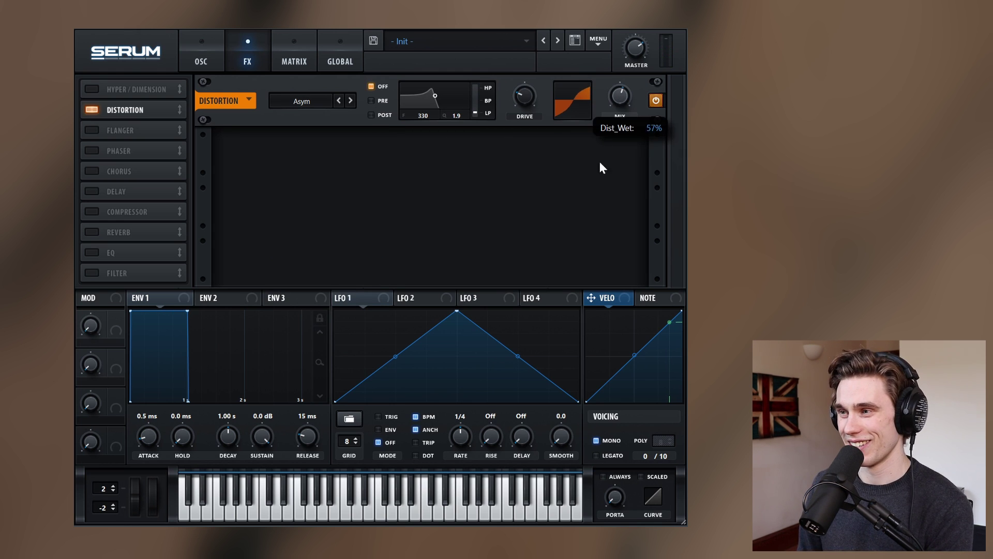
pyautogui.scroll(1, 622, 91)
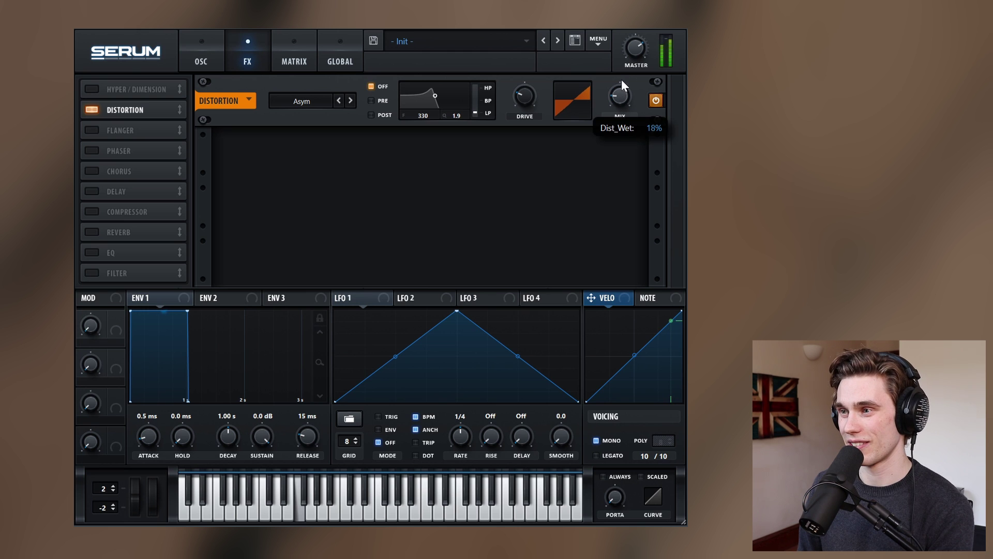
pyautogui.moveTo(523, 94); pyautogui.dragTo(535, 53)
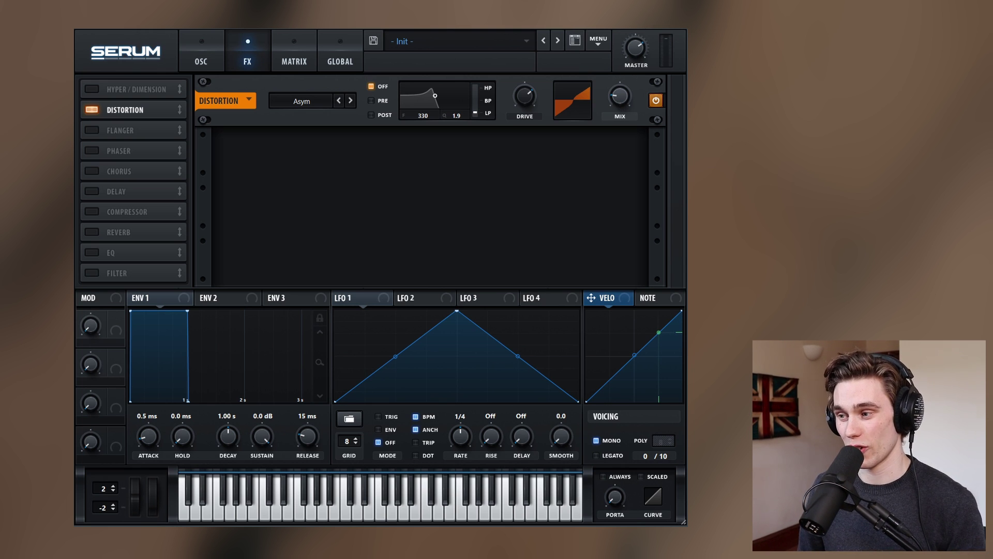
pyautogui.moveTo(620, 95)
pyautogui.mouseDown()
pyautogui.moveTo(622, 67)
pyautogui.moveTo(614, 78)
pyautogui.mouseUp()
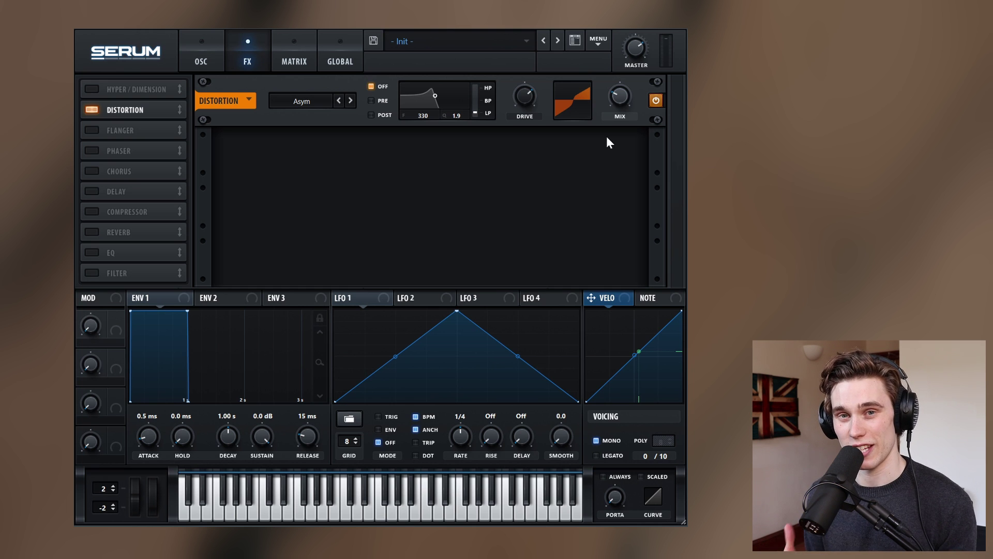
pyautogui.click(93, 252)
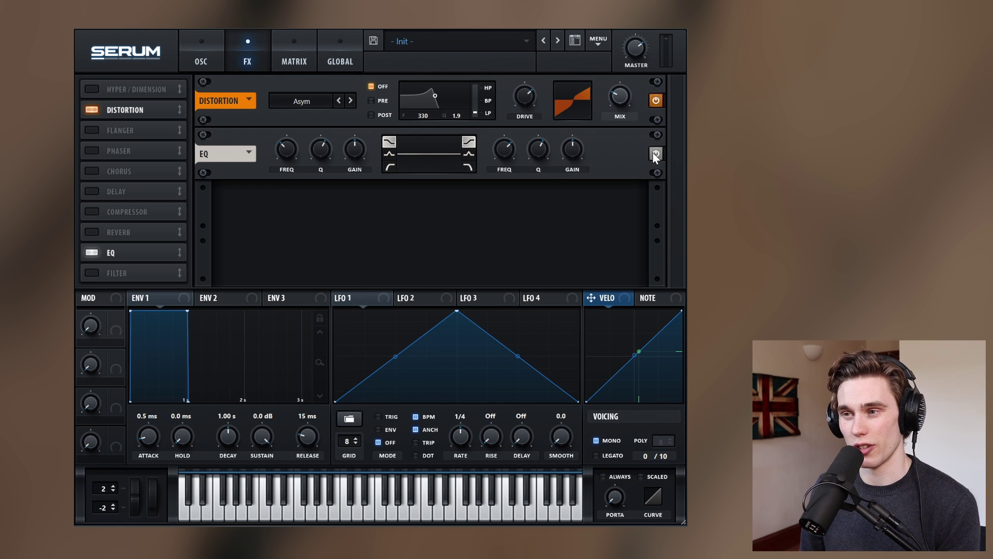
# - Modulate the filter cutoff with LFO 1 at a 1/2 rate and lower the base cutoff
pyautogui.click(205, 60)
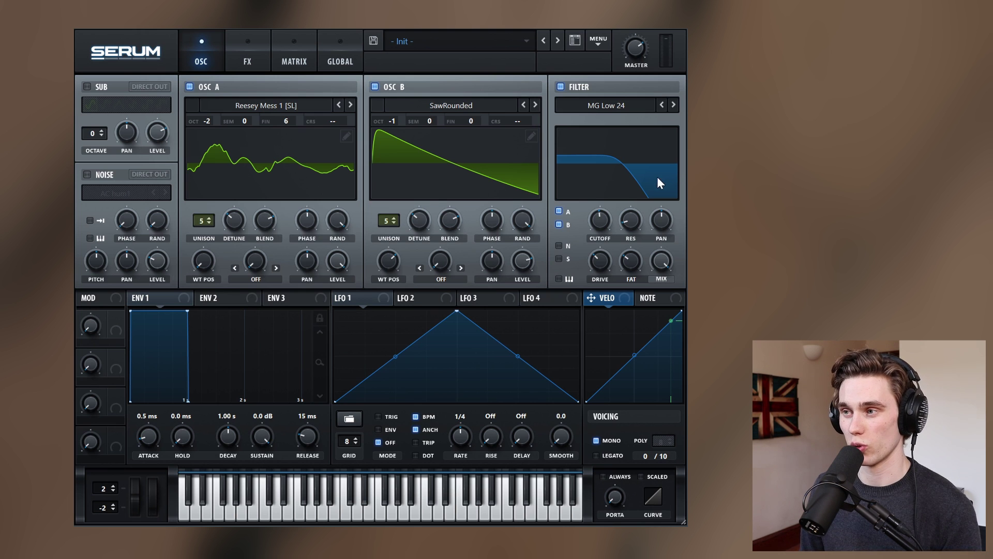
pyautogui.click(299, 59)
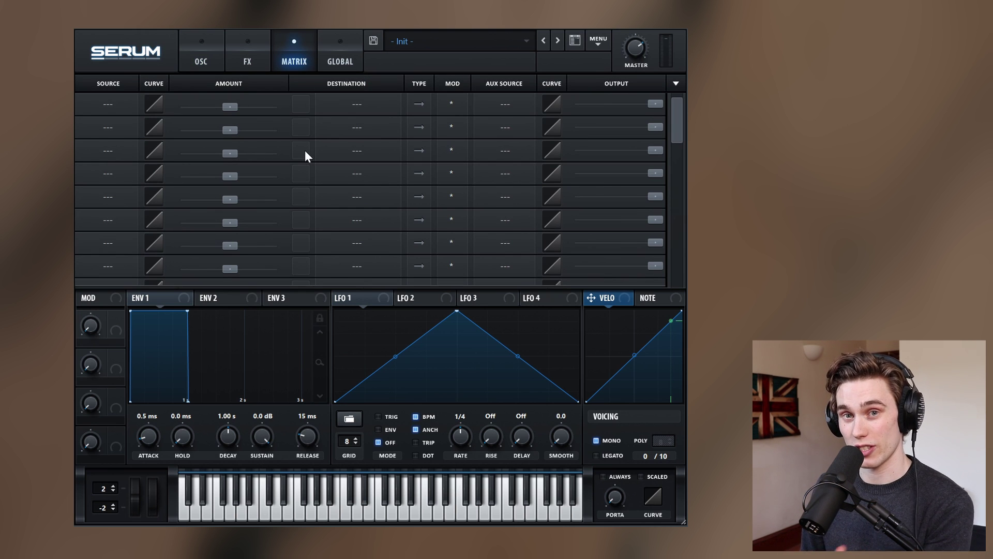
pyautogui.click(204, 58)
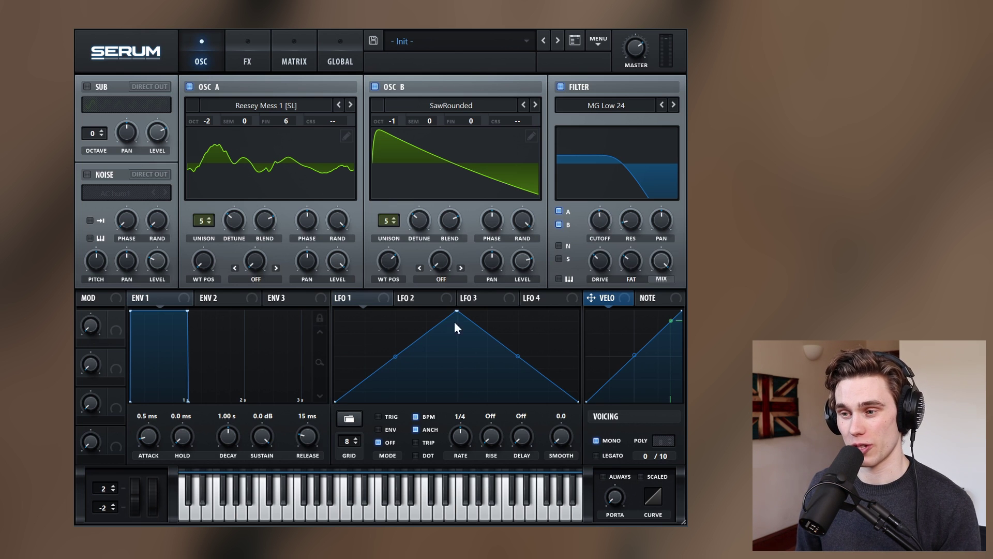
pyautogui.moveTo(382, 298); pyautogui.dragTo(592, 234)
pyautogui.rightClick(597, 222)
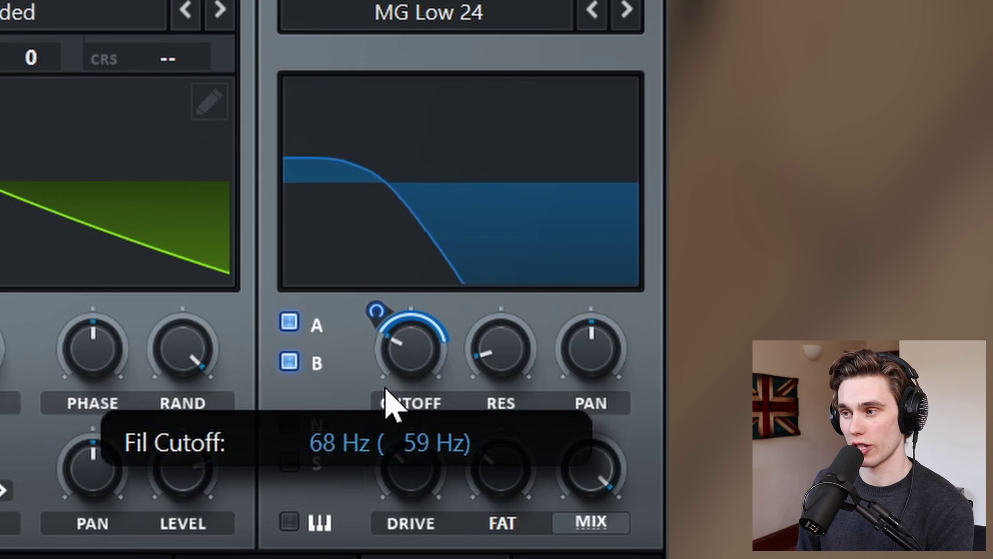
pyautogui.moveTo(388, 403); pyautogui.dragTo(389, 404)
pyautogui.moveTo(402, 325)
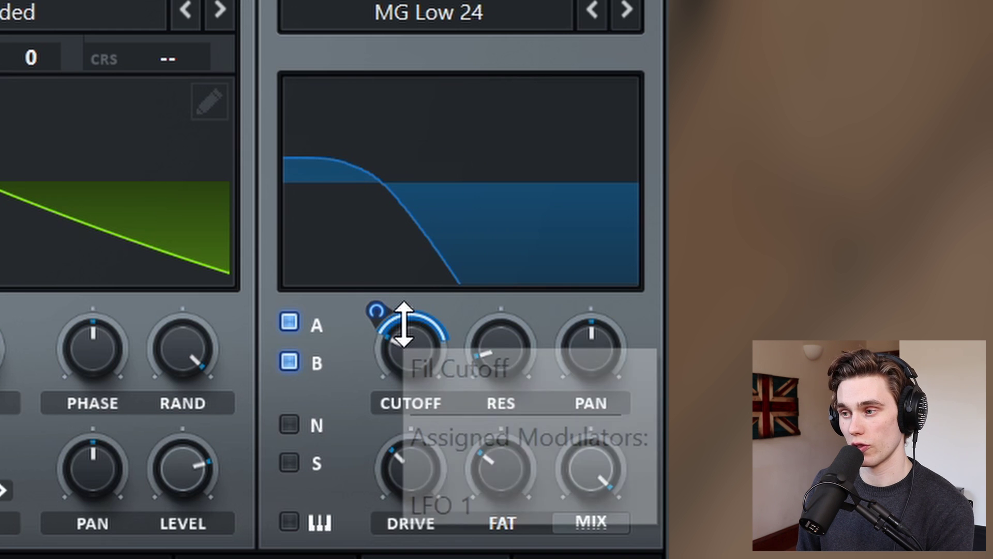
pyautogui.moveTo(403, 325); pyautogui.dragTo(404, 349)
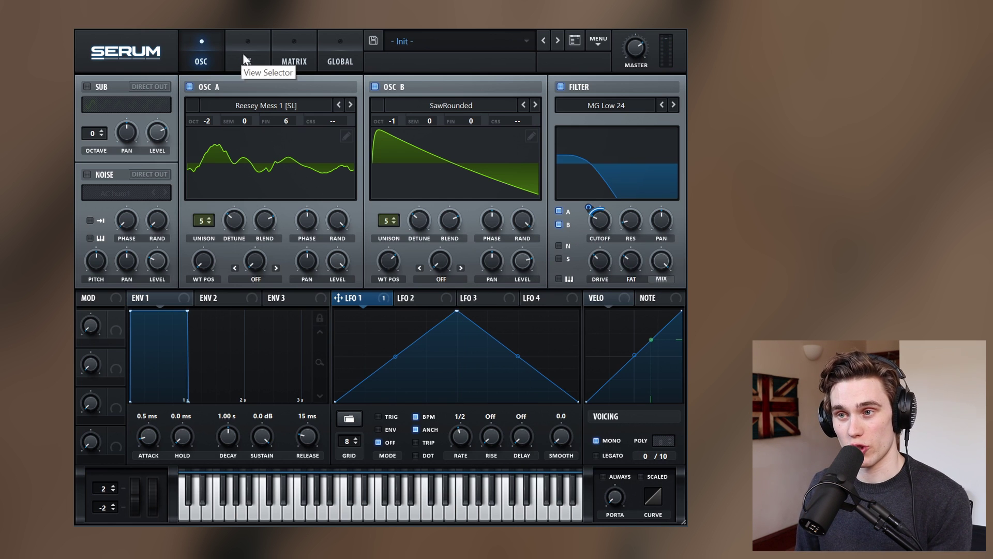
# - Reduce LFO 1's modulation amount on the filter cutoff to just above zero
pyautogui.click(297, 69)
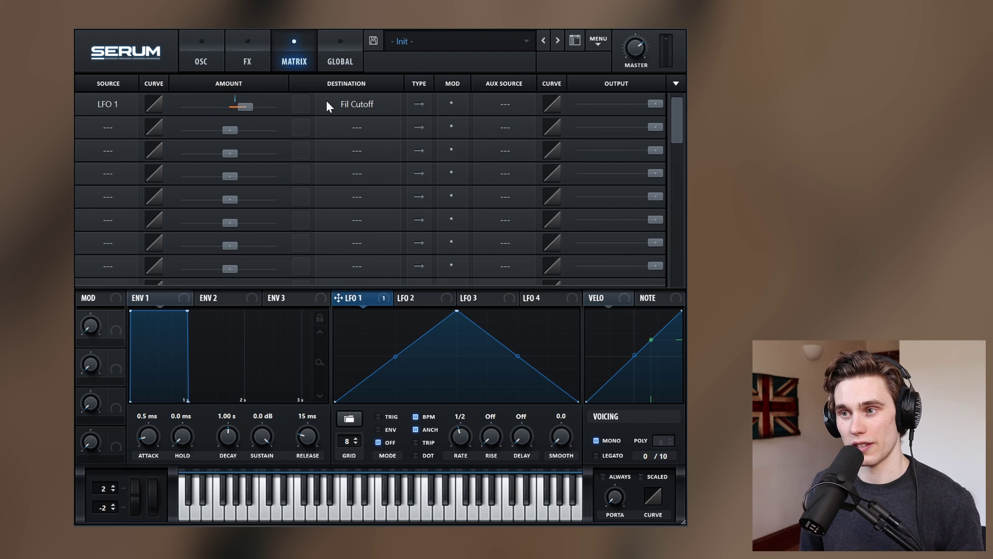
pyautogui.click(202, 61)
pyautogui.click(293, 61)
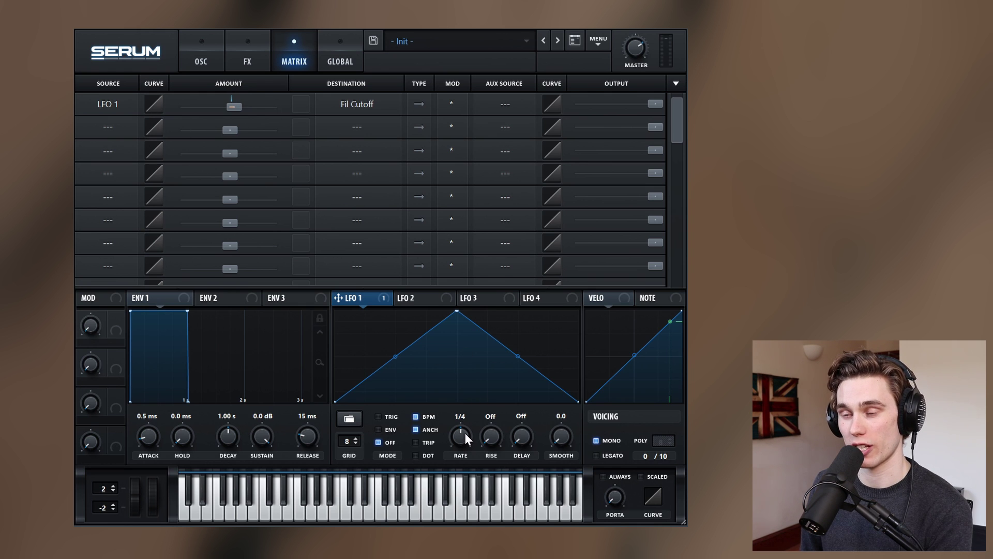
pyautogui.moveTo(234, 106)
pyautogui.mouseDown()
pyautogui.moveTo(269, 103)
pyautogui.moveTo(160, 113)
pyautogui.moveTo(269, 108)
pyautogui.moveTo(236, 110)
pyautogui.mouseUp()
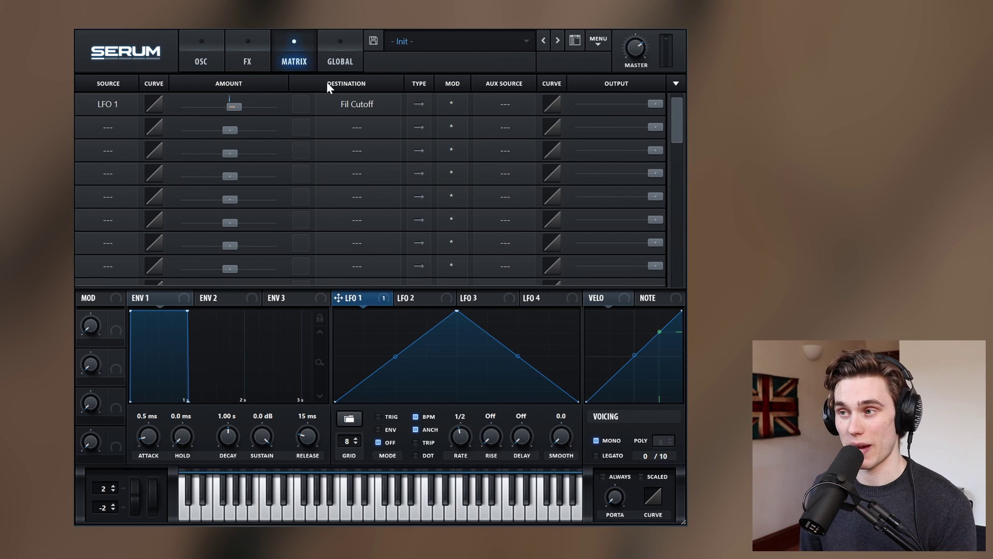
pyautogui.click(598, 45)
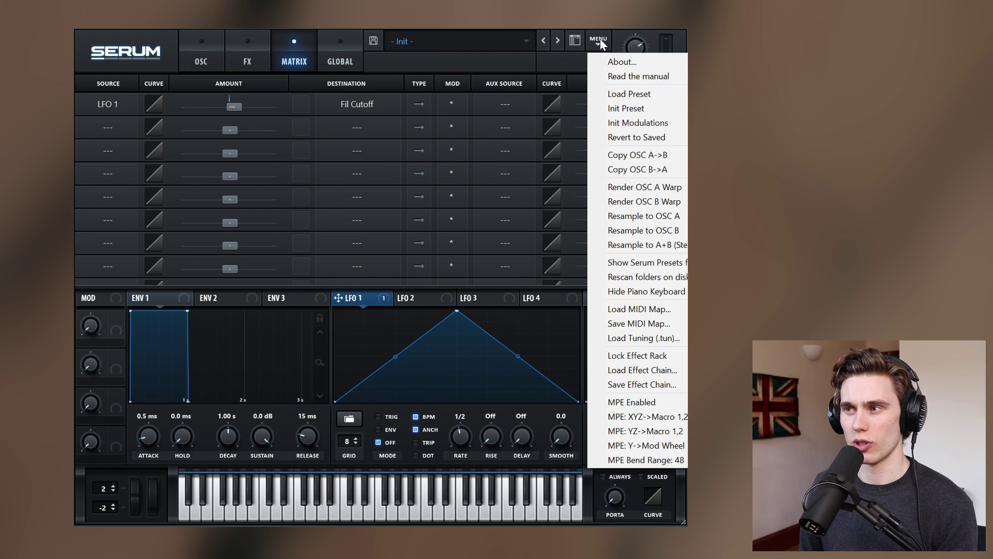
pyautogui.click(383, 72)
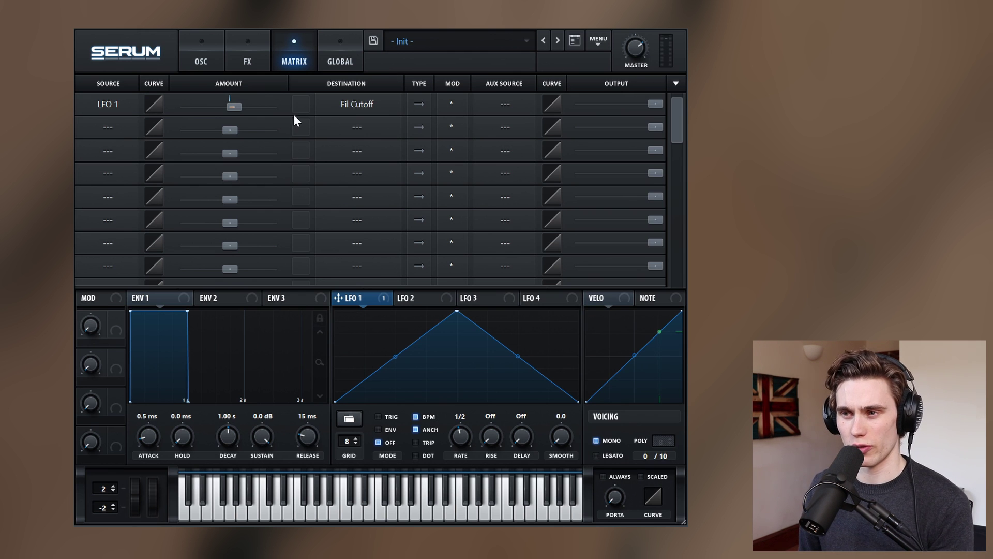
# - Raise the oscillator filter's base cutoff slightly
pyautogui.click(201, 60)
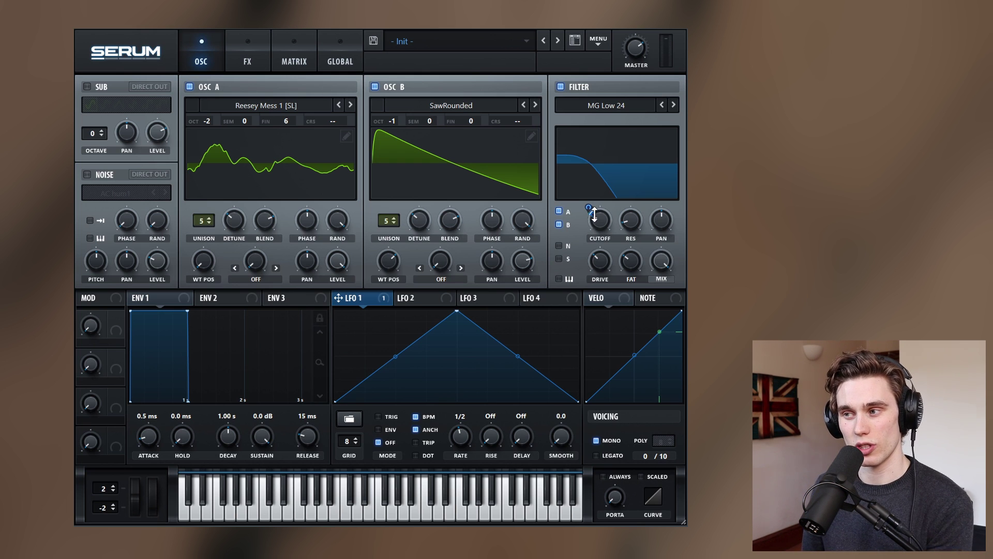
pyautogui.moveTo(599, 219); pyautogui.dragTo(595, 214)
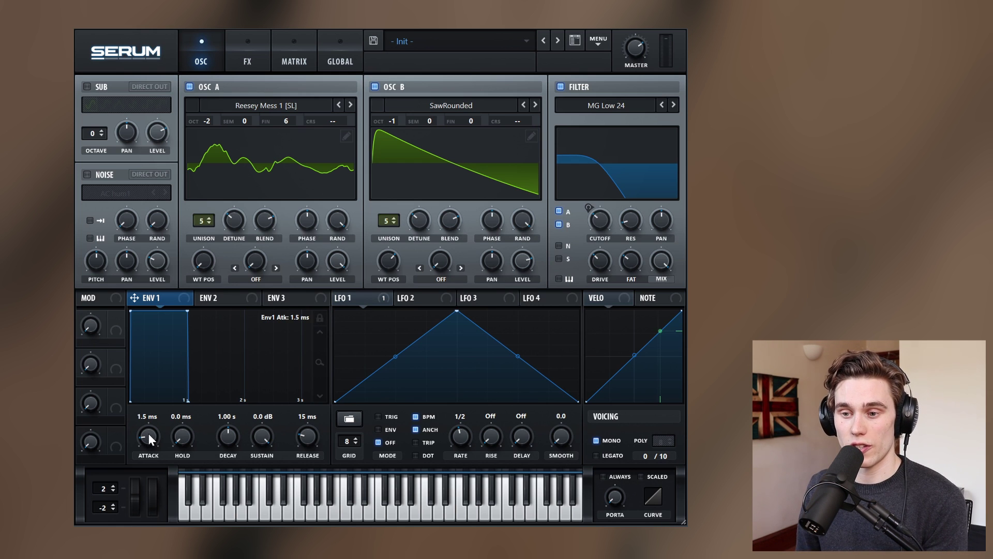
# - Set Env 1's attack to 1.3 ms and its release to 8.6 ms
pyautogui.moveTo(148, 434); pyautogui.dragTo(152, 440)
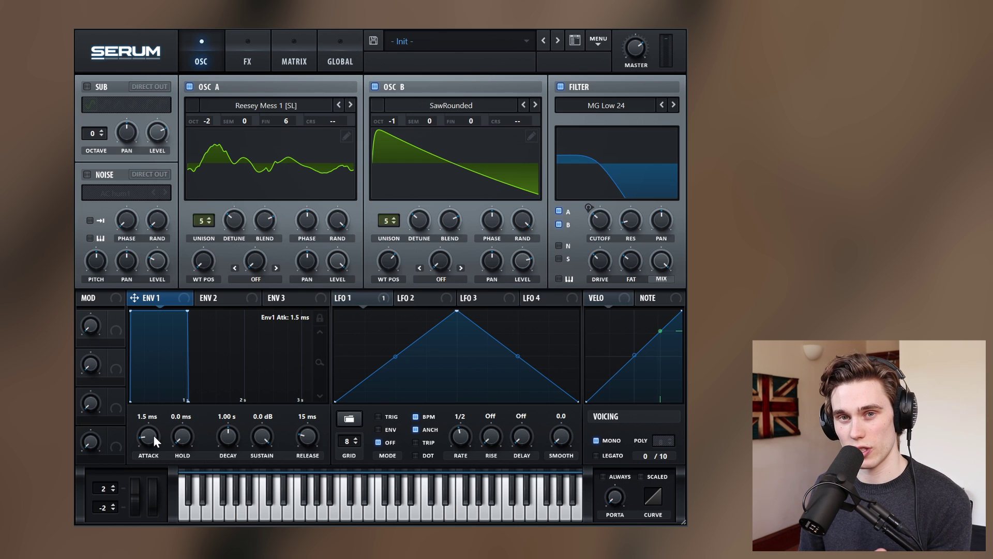
pyautogui.moveTo(152, 448); pyautogui.dragTo(153, 438)
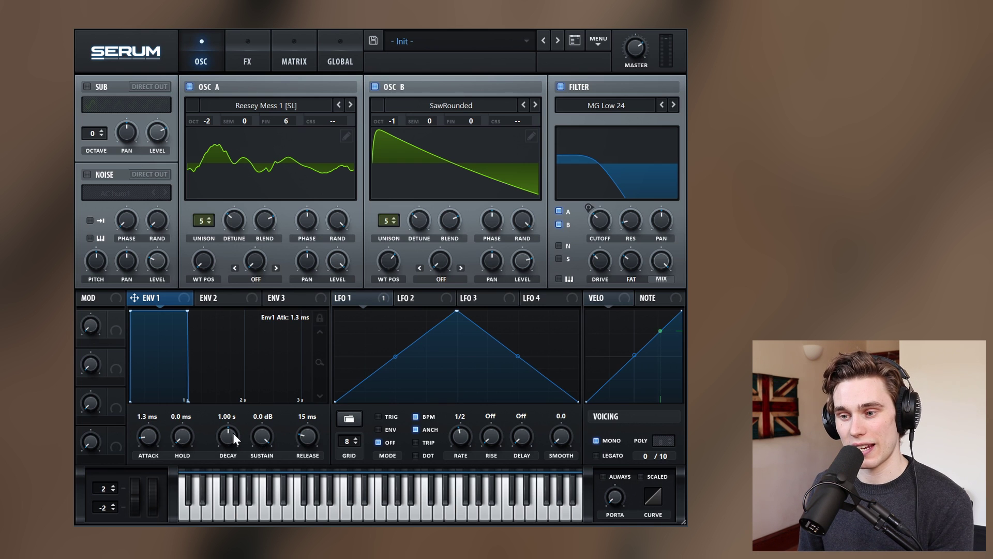
pyautogui.moveTo(311, 432); pyautogui.dragTo(314, 433)
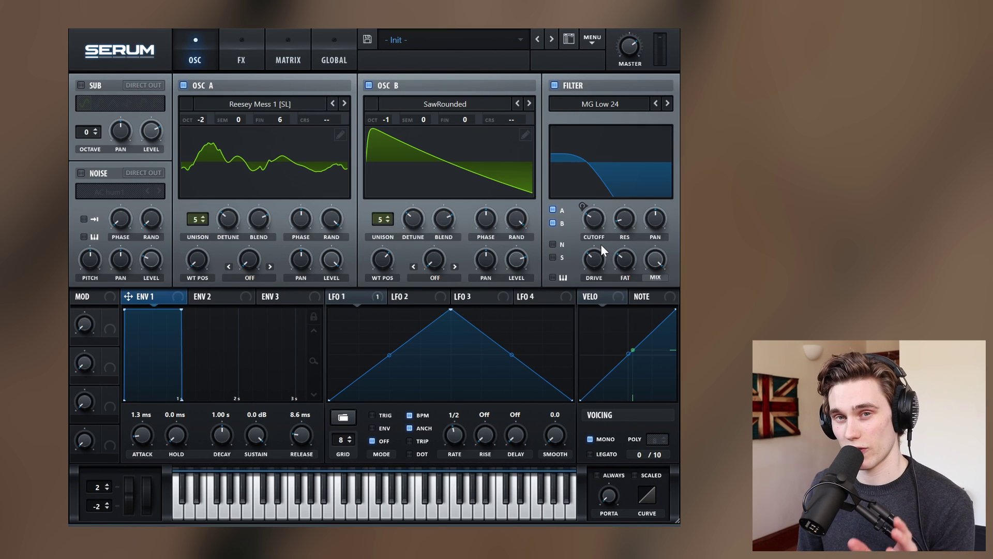
# - Sweep the filter cutoff while playing notes and leave it at a moderately higher setting
pyautogui.rightClick(594, 219)
pyautogui.click(633, 222)
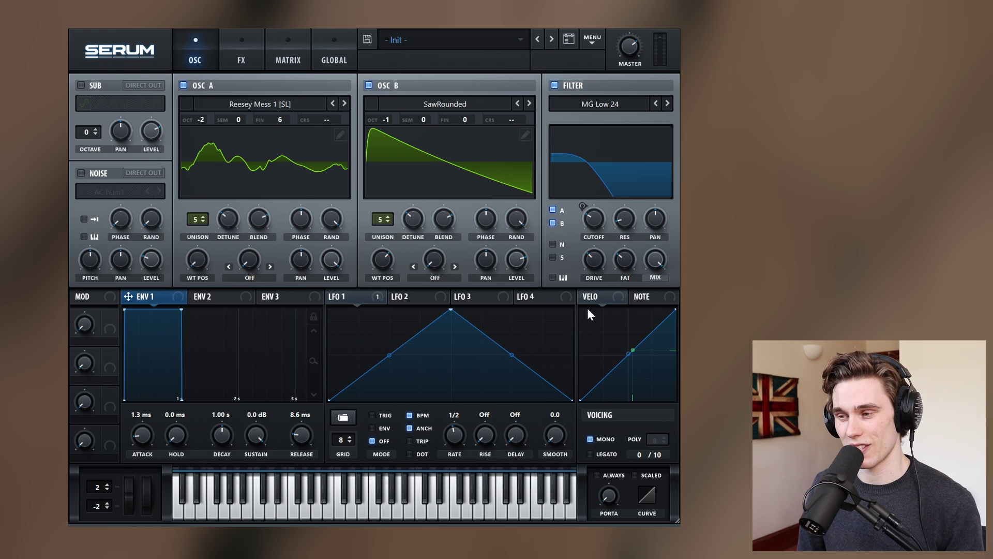
pyautogui.rightClick(598, 223)
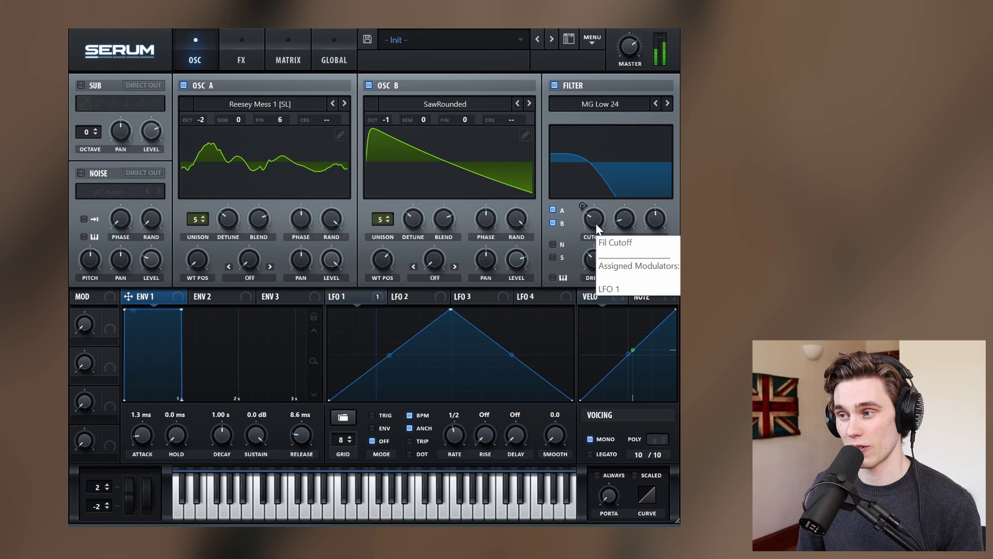
pyautogui.click(595, 215)
pyautogui.moveTo(596, 211); pyautogui.dragTo(590, 239)
pyautogui.moveTo(592, 218)
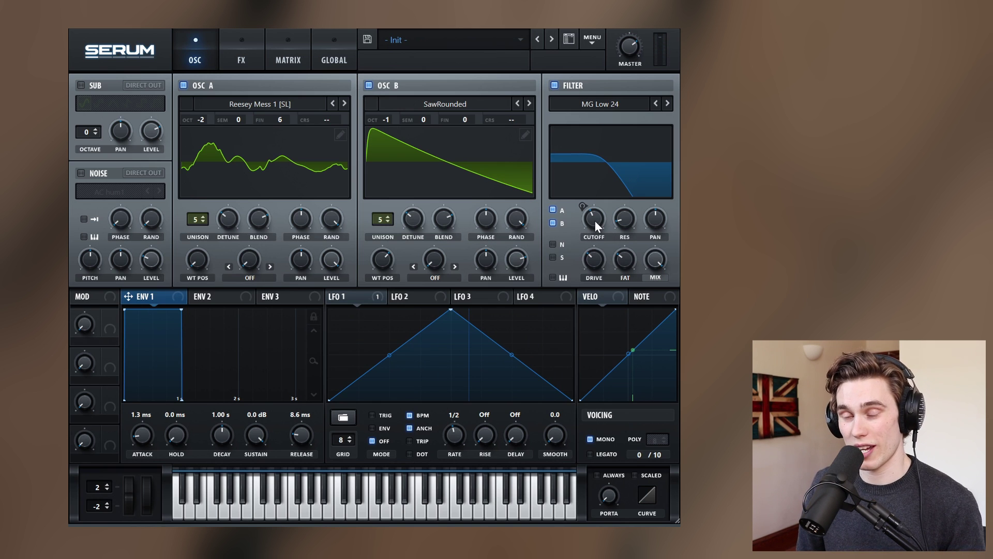
pyautogui.moveTo(592, 219)
pyautogui.mouseDown()
pyautogui.moveTo(597, 205)
pyautogui.moveTo(595, 222)
pyautogui.moveTo(627, 219)
pyautogui.moveTo(589, 221)
pyautogui.mouseUp()
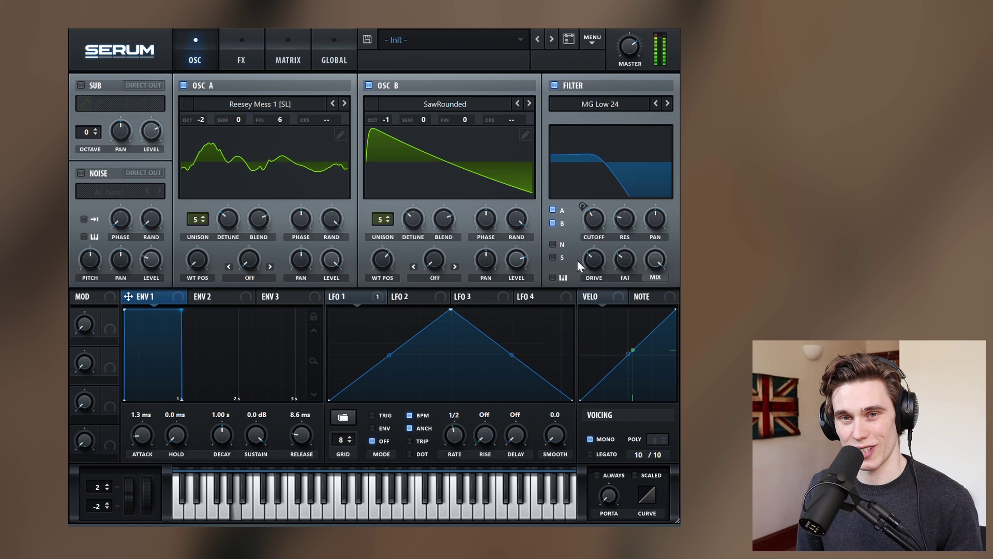